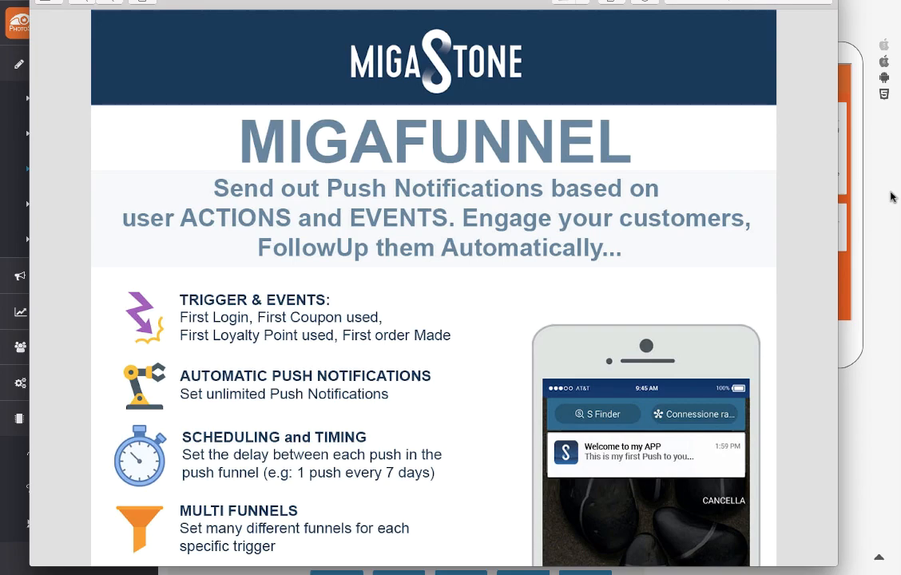
# Switch the editor's interface language from Italian to English.
pyautogui.click(891, 198)
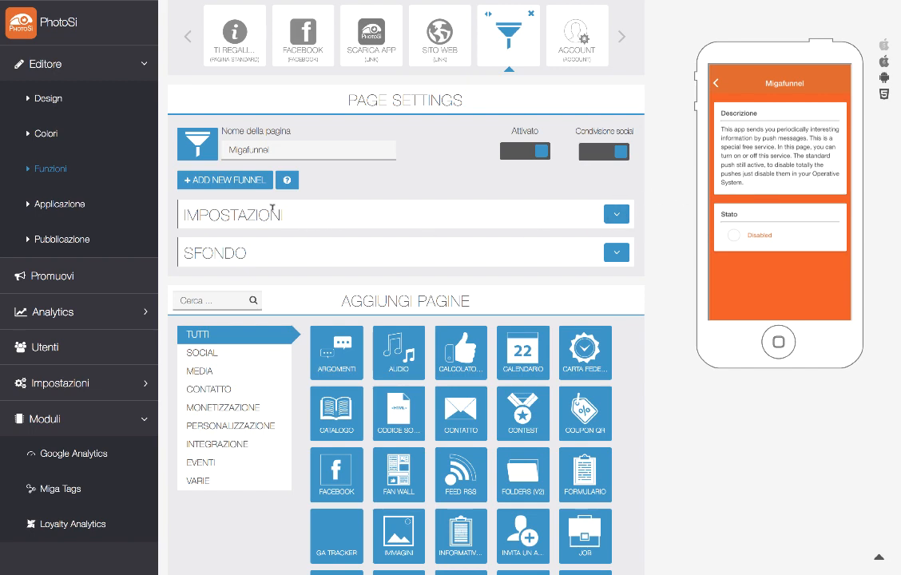
pyautogui.scroll(5, 621, 216)
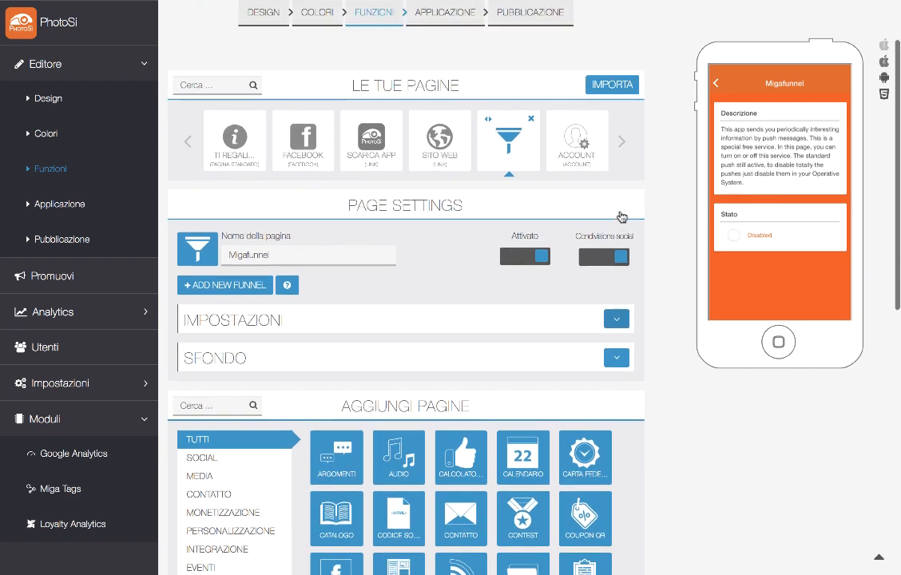
pyautogui.click(870, 17)
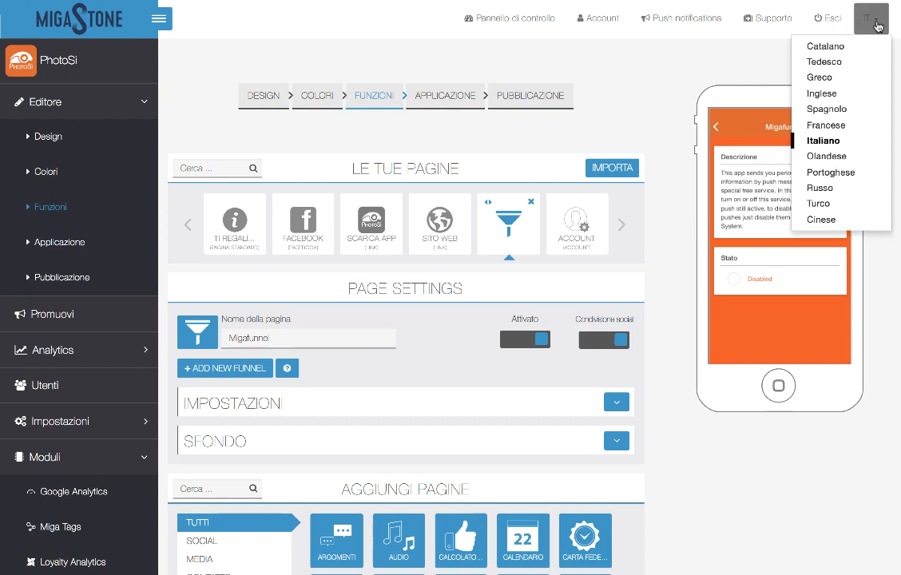
pyautogui.click(831, 94)
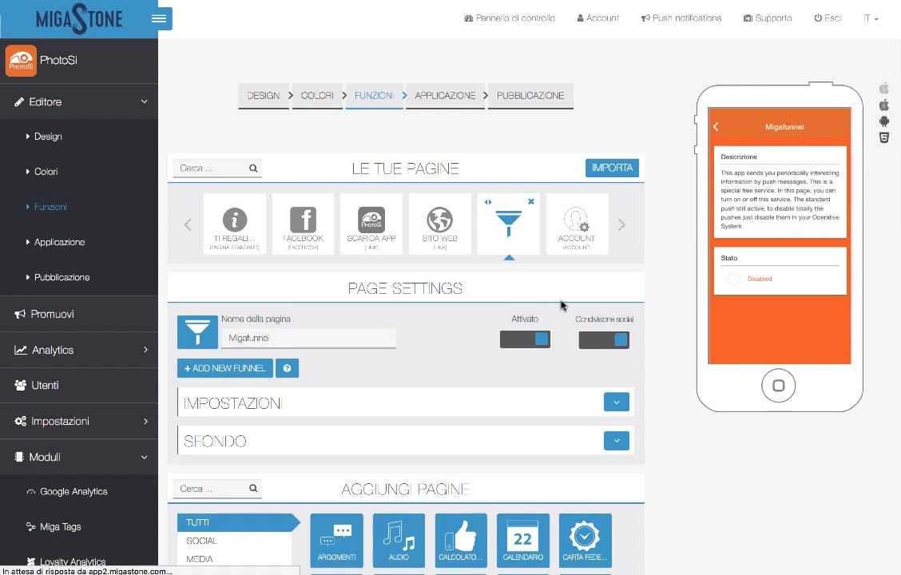
# Open the Migafunnel page and expand its settings to reach the description text.
pyautogui.scroll(-2, 562, 306)
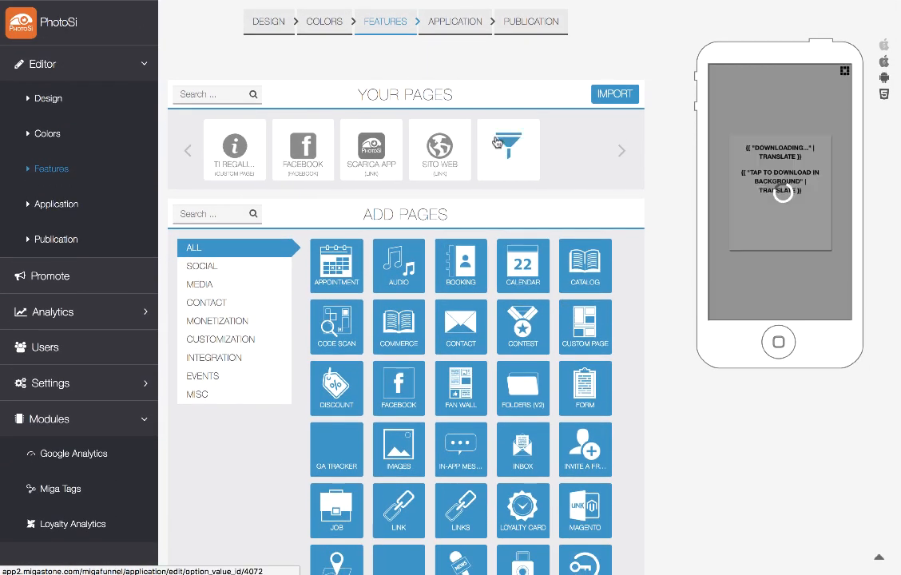
pyautogui.click(506, 154)
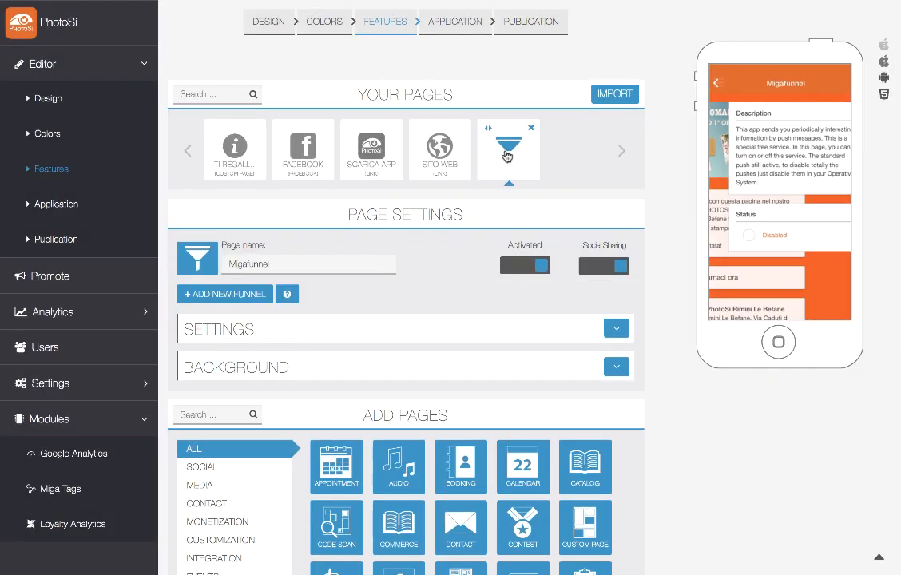
pyautogui.click(616, 329)
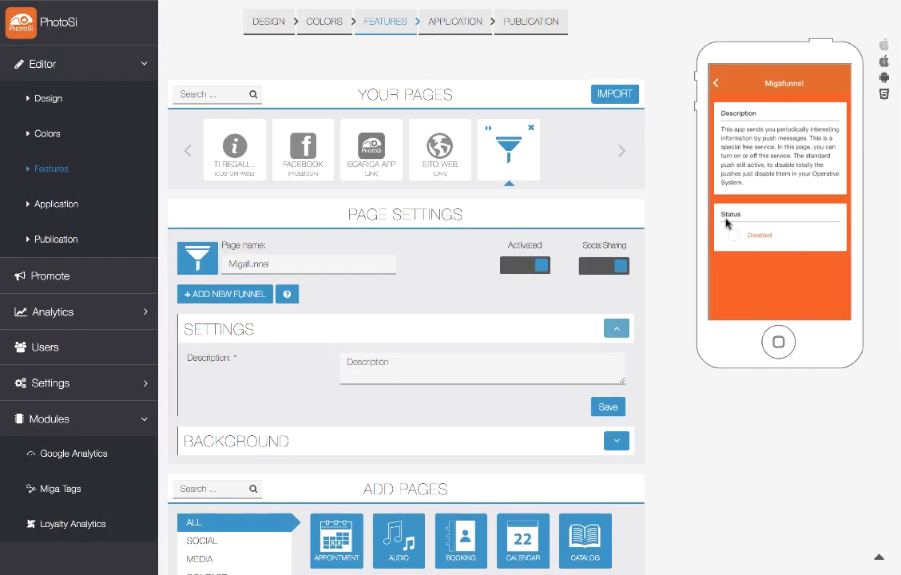
pyautogui.click(356, 369)
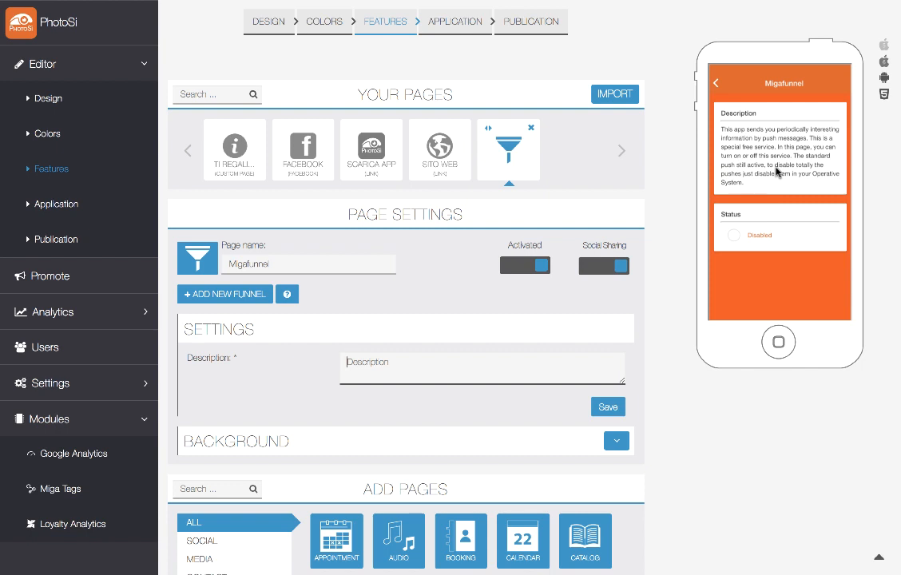
# Start a new funnel and title it "First Login Funnel".
pyautogui.click(218, 302)
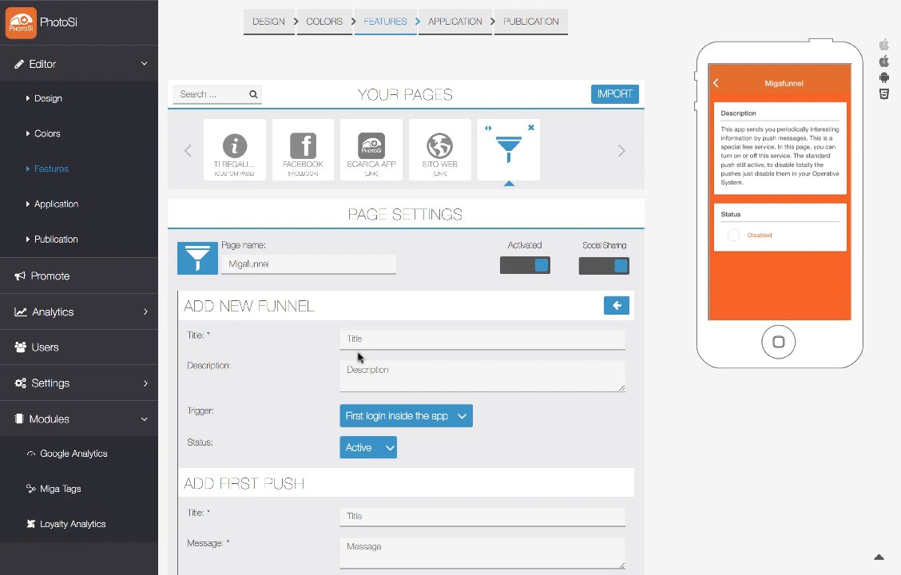
pyautogui.scroll(-1, 385, 350)
pyautogui.click(394, 289)
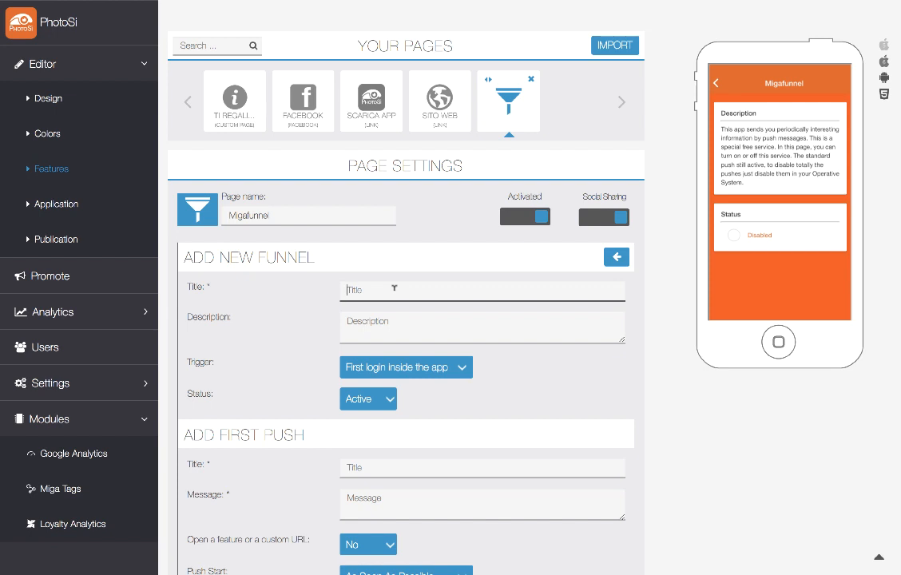
pyautogui.write('First Login Funnel')
# Describe the funnel as "Funnel sent to all users that login in my APP" and keep the trigger at First login inside the app.
pyautogui.press('Tab')
pyautogui.write('F')
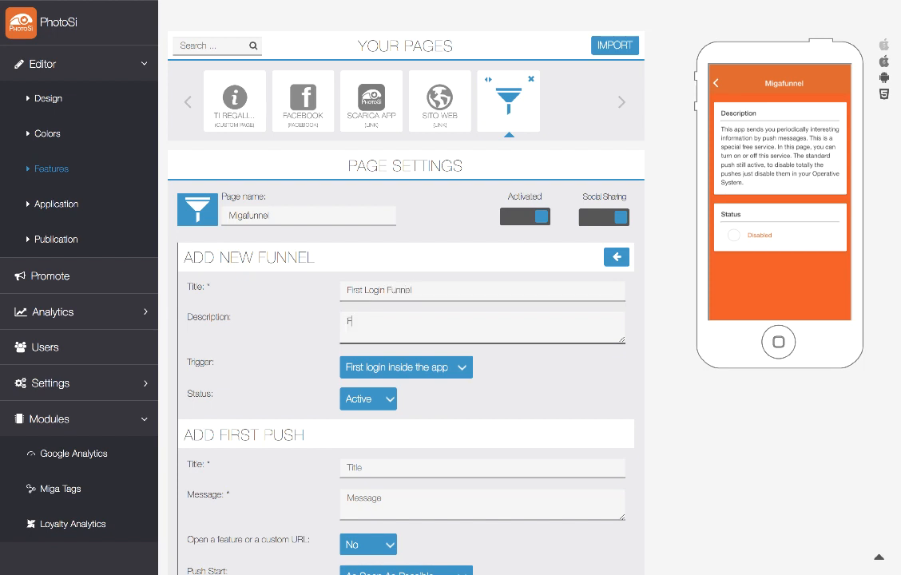
pyautogui.write('unnel sent to albi')
pyautogui.press('BackSpace')
pyautogui.press('BackSpace')
pyautogui.press('BackSpace')
pyautogui.write('l users that log')
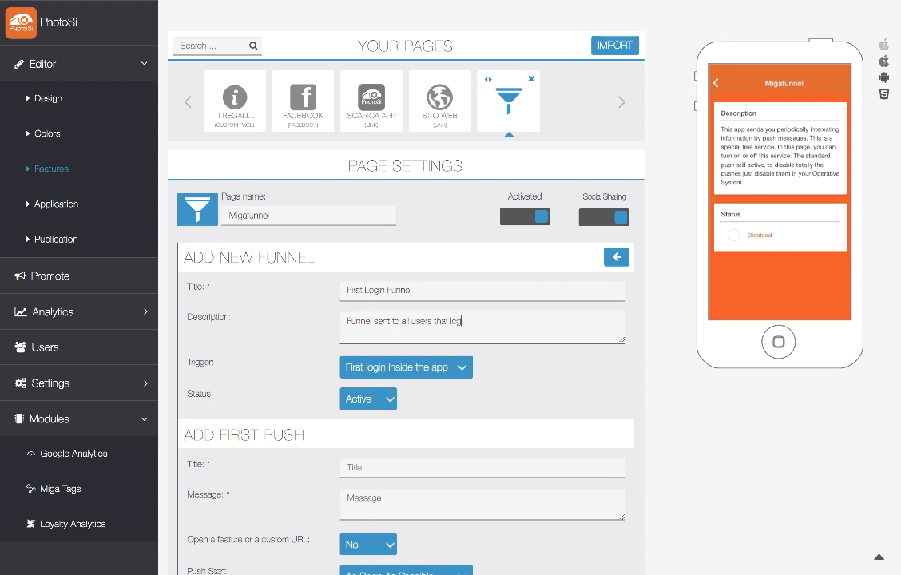
pyautogui.write('in in my APP')
pyautogui.click(431, 367)
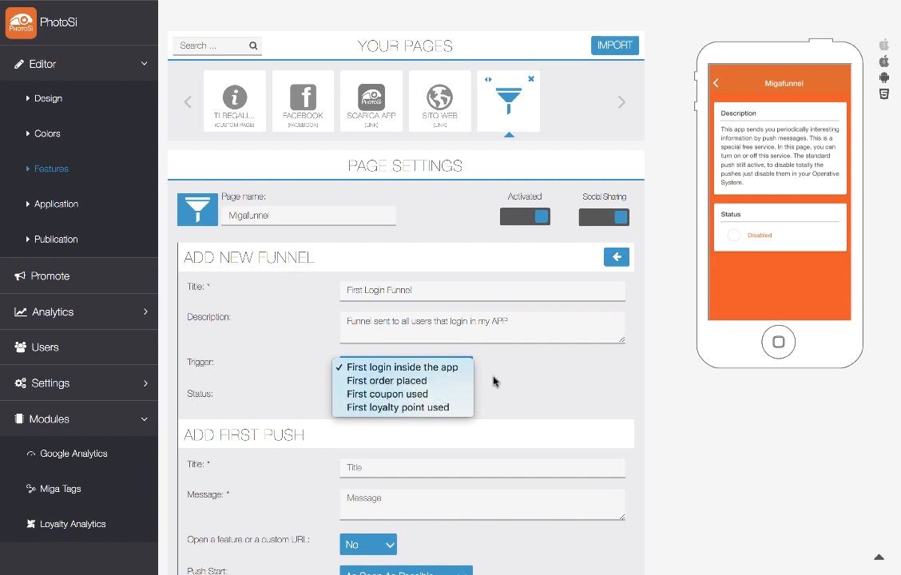
pyautogui.click(515, 326)
# Title the first push "Welcome to my APP" and enter "Text of my push" as its message.
pyautogui.scroll(-2, 517, 375)
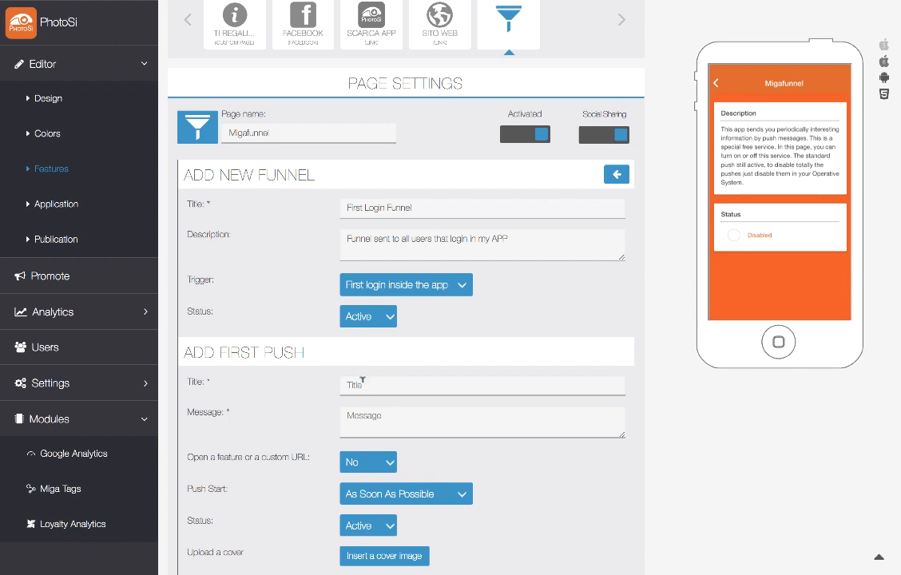
pyautogui.scroll(-2, 363, 384)
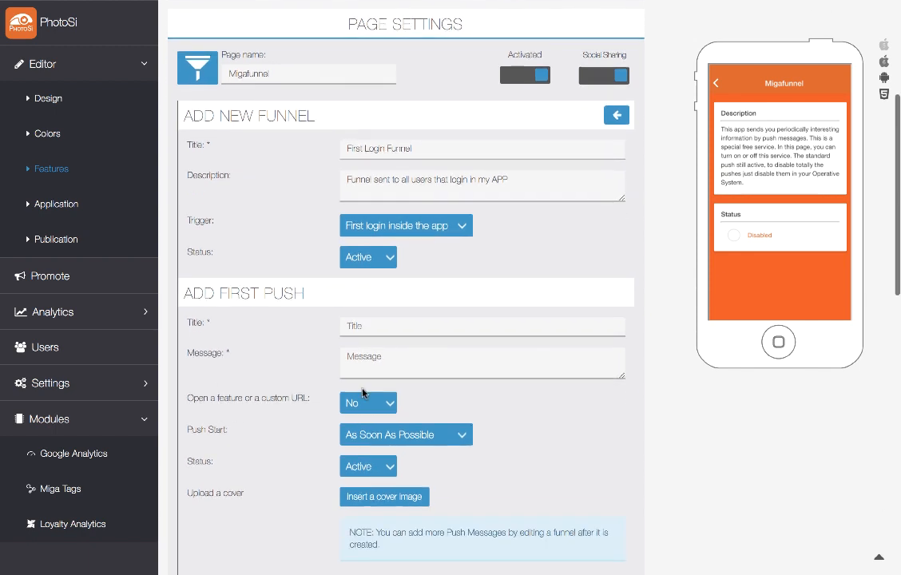
pyautogui.click(372, 322)
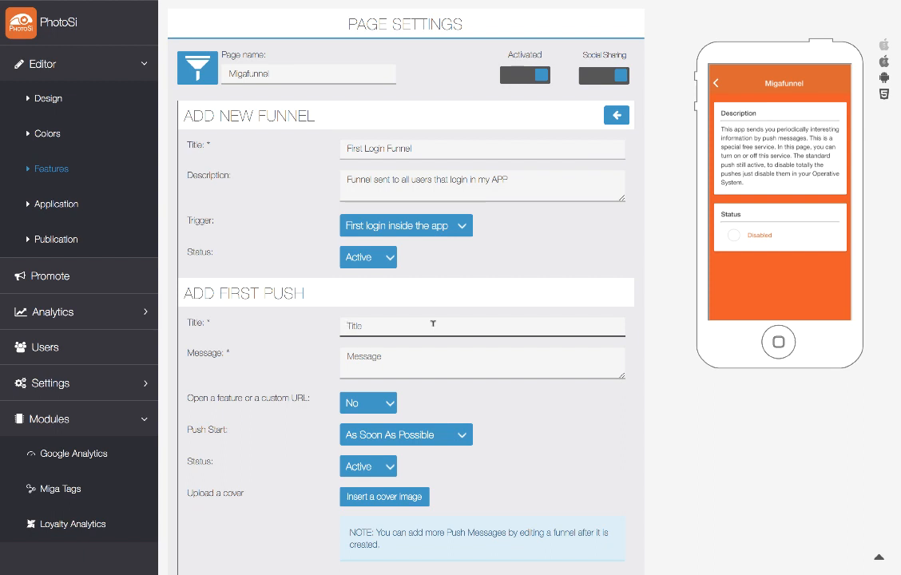
pyautogui.write('Welcome to my APP')
pyautogui.press('Tab')
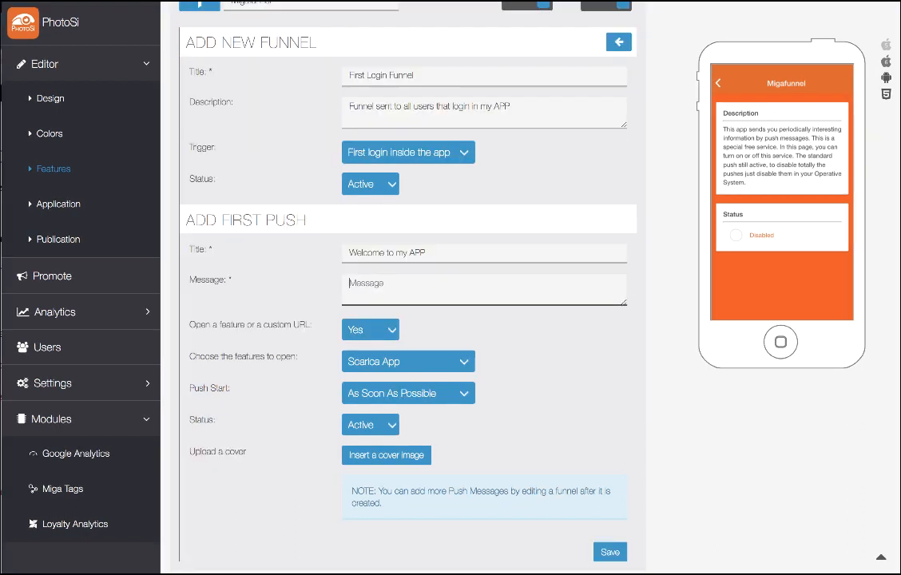
pyautogui.write('Text of my push')
# Set the first push to open a feature or custom URL and choose Scarica App as the feature to open.
pyautogui.click(386, 329)
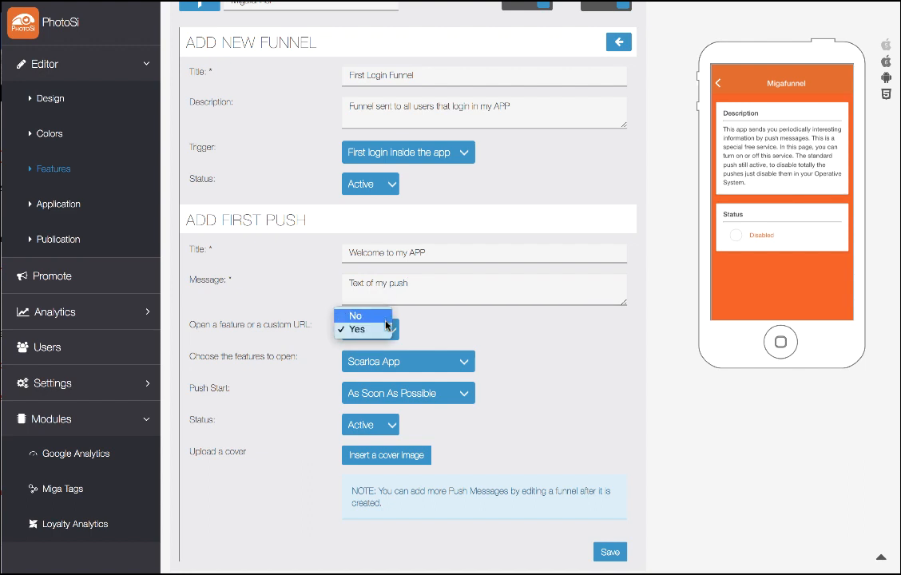
pyautogui.click(356, 317)
pyautogui.click(386, 329)
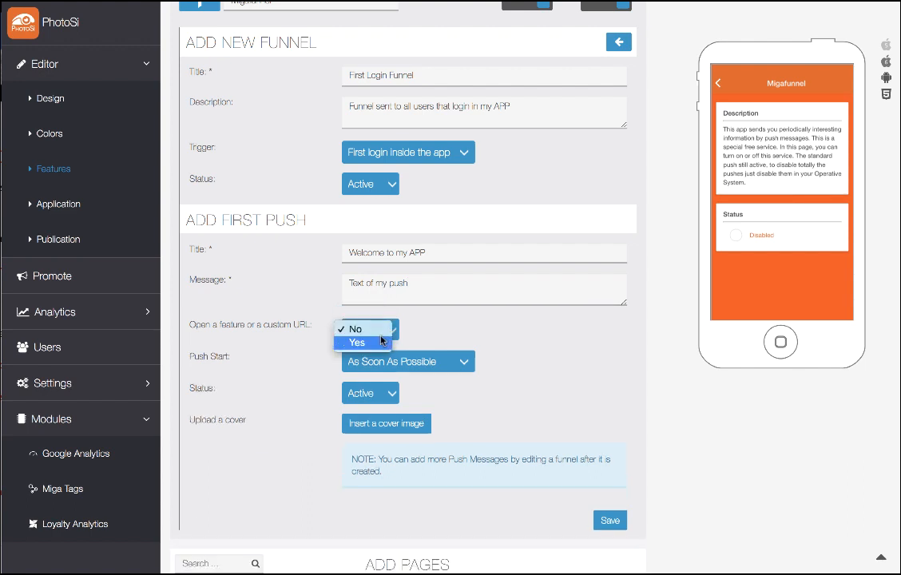
pyautogui.click(380, 341)
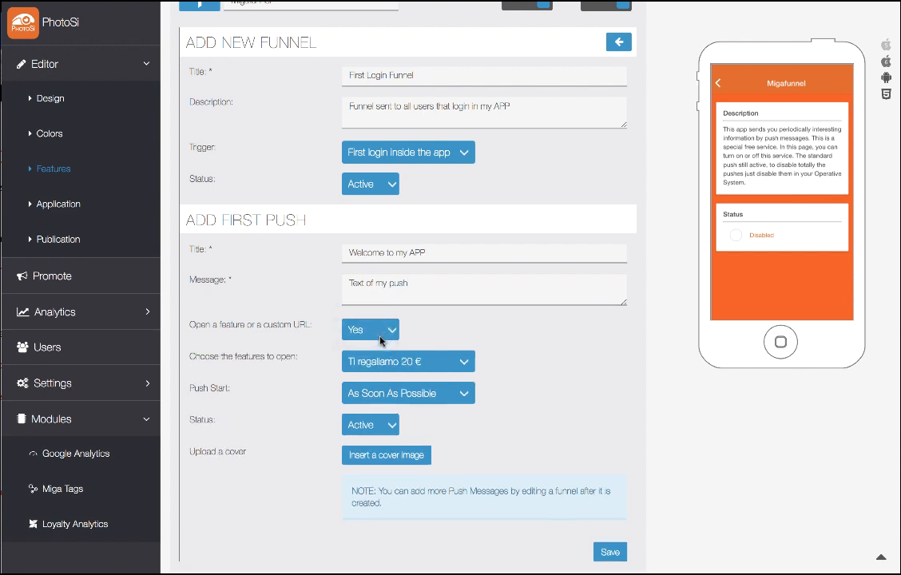
pyautogui.click(410, 364)
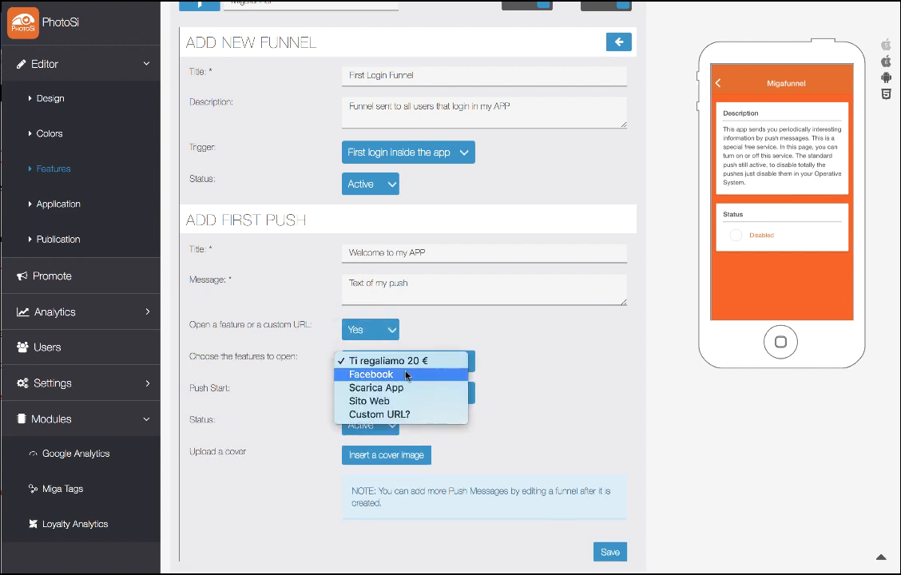
pyautogui.click(405, 416)
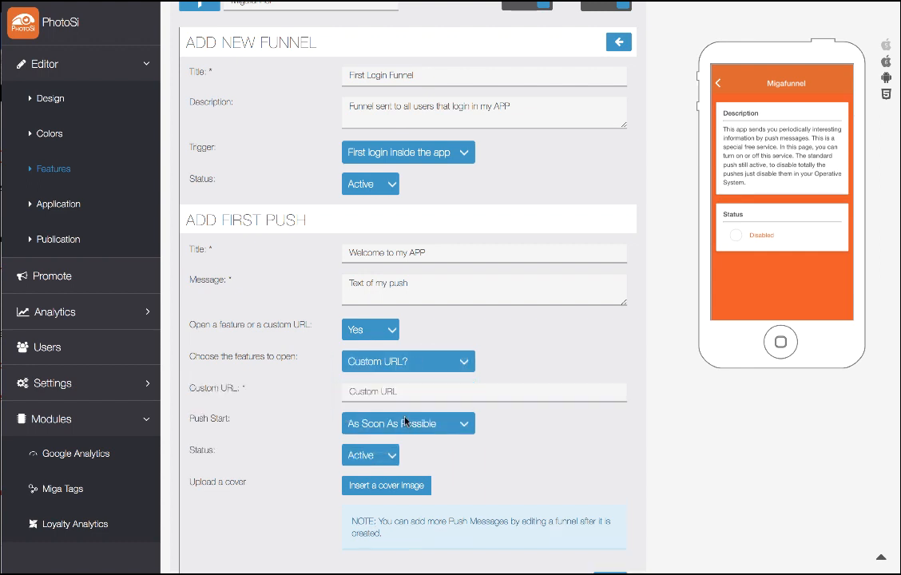
pyautogui.click(448, 360)
pyautogui.click(443, 344)
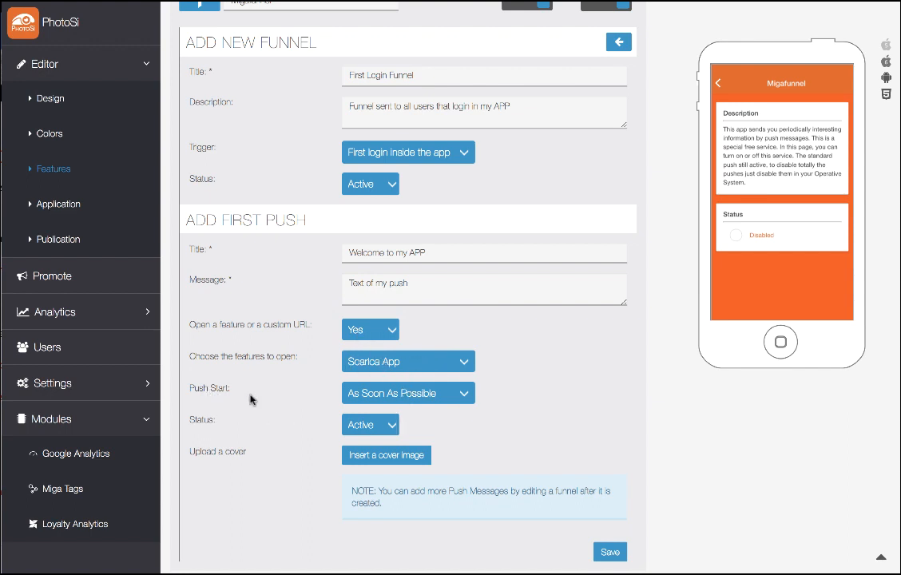
# Try the Hours and Days options for the push start, then return it to As Soon As Possible.
pyautogui.click(465, 395)
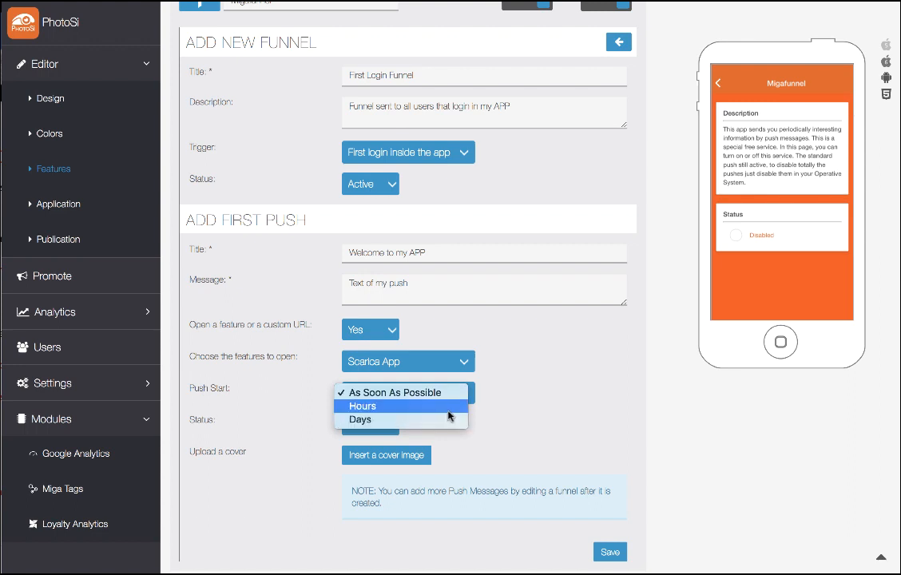
pyautogui.click(457, 410)
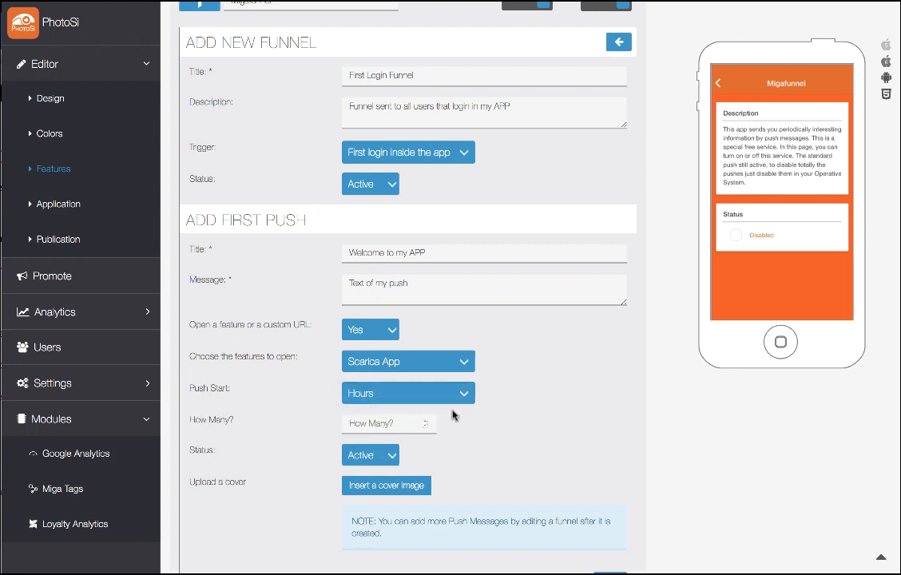
pyautogui.click(466, 395)
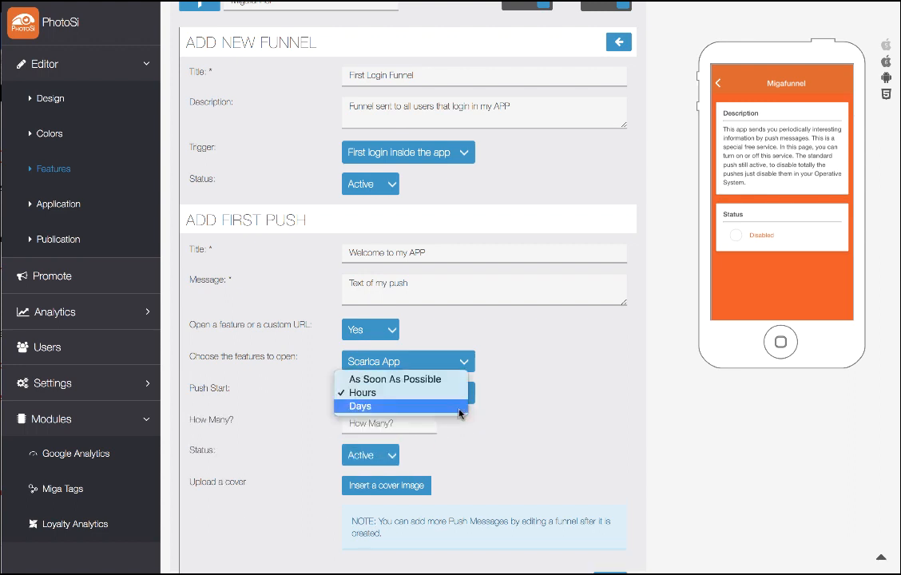
pyautogui.click(460, 409)
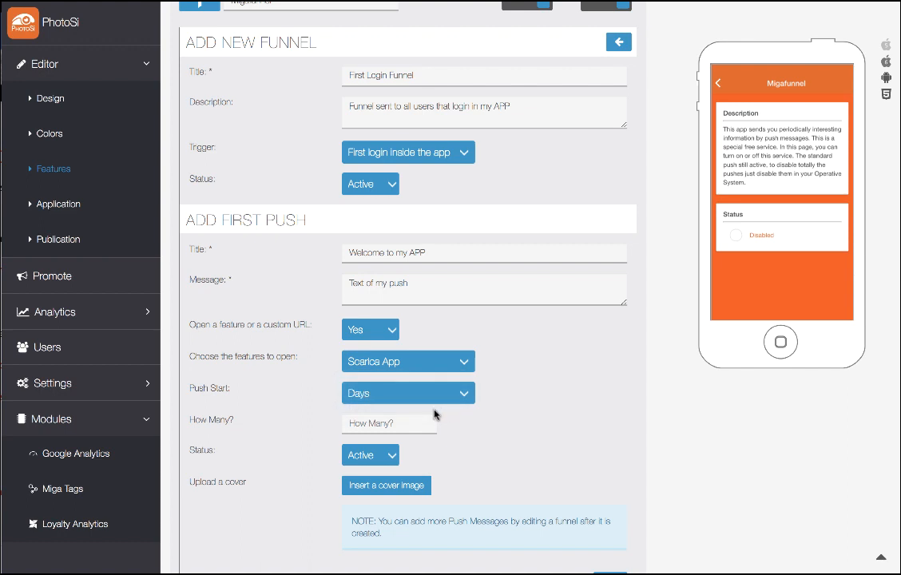
pyautogui.click(460, 394)
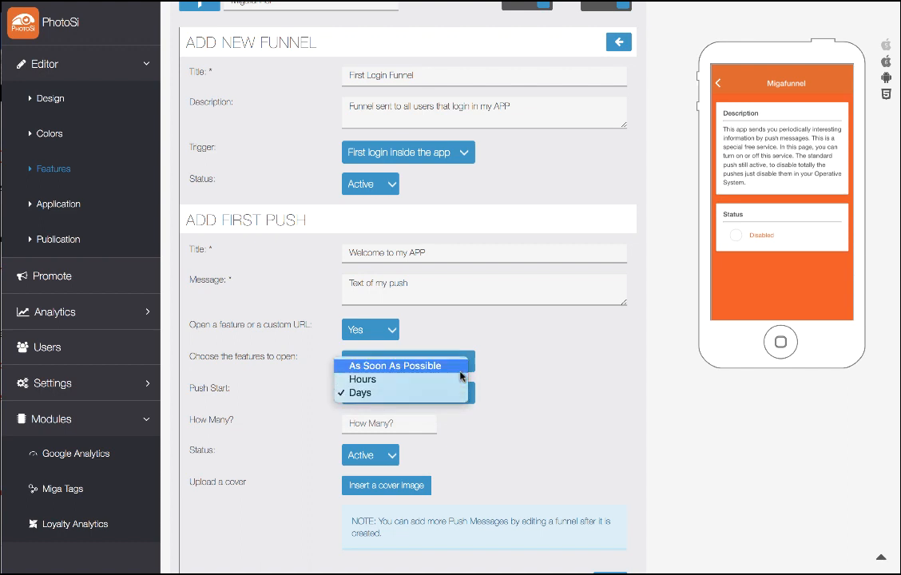
pyautogui.click(460, 374)
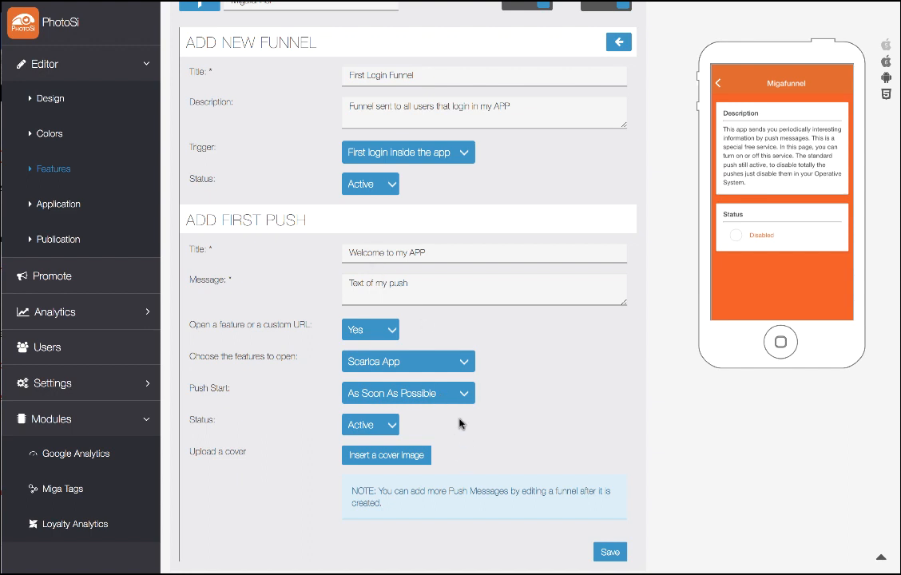
# Upload migafunnel.jpg from the Scrivania folder as the push cover image, accepting the default crop.
pyautogui.click(390, 462)
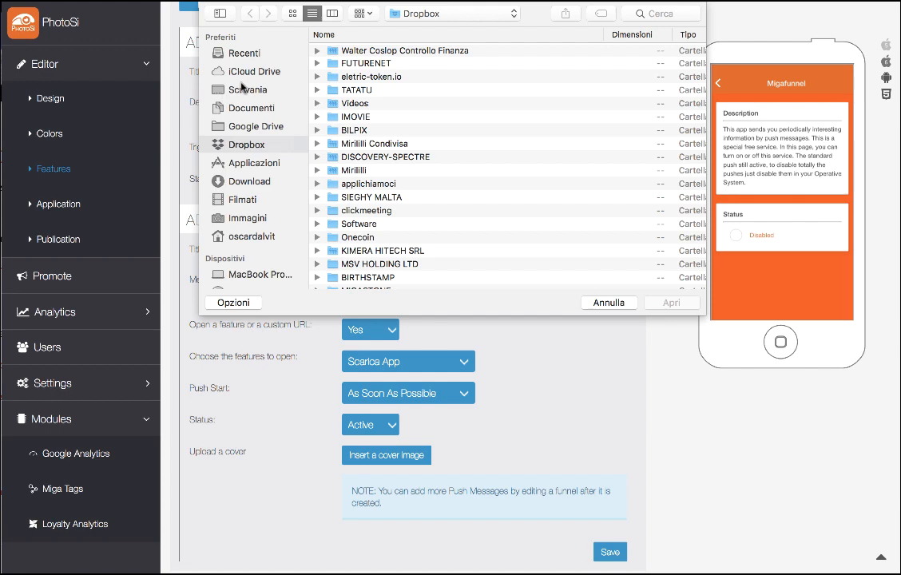
pyautogui.click(244, 88)
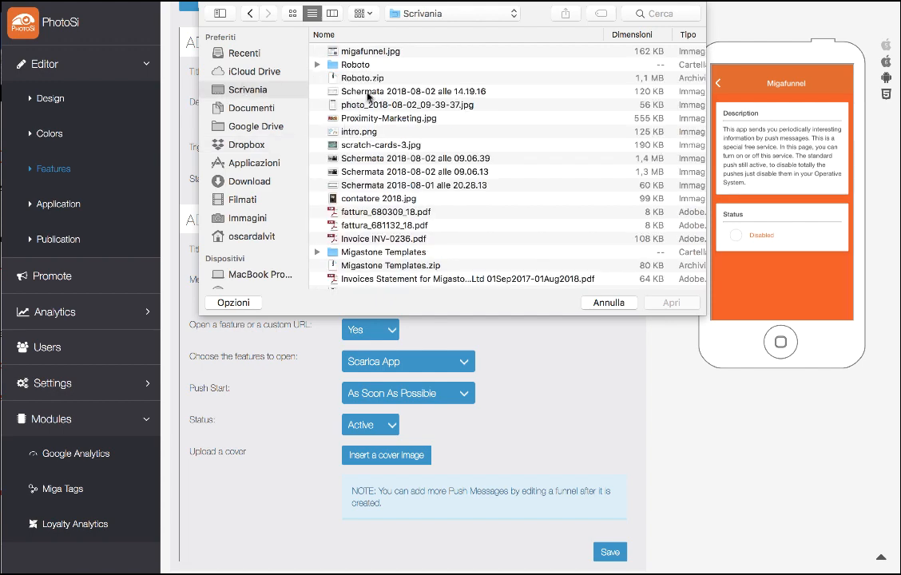
pyautogui.doubleClick(368, 50)
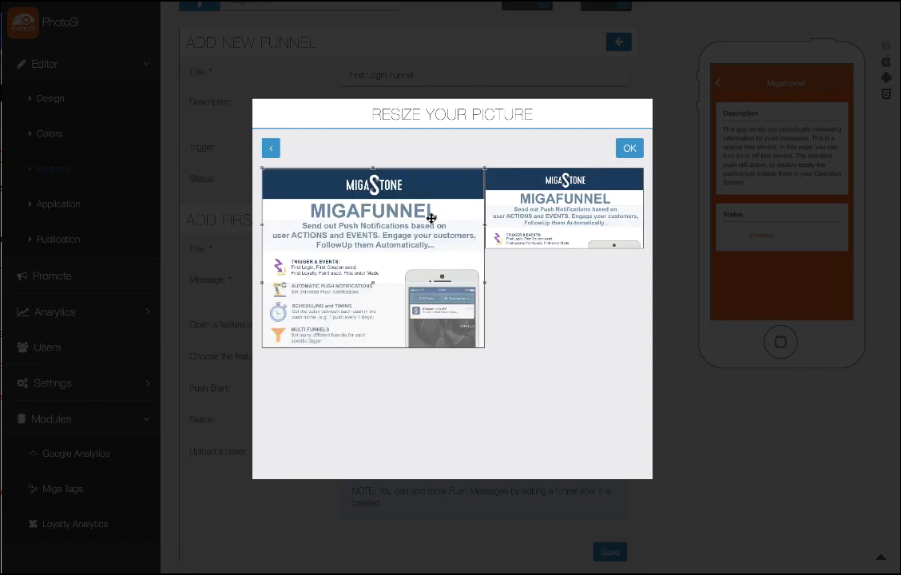
pyautogui.click(628, 150)
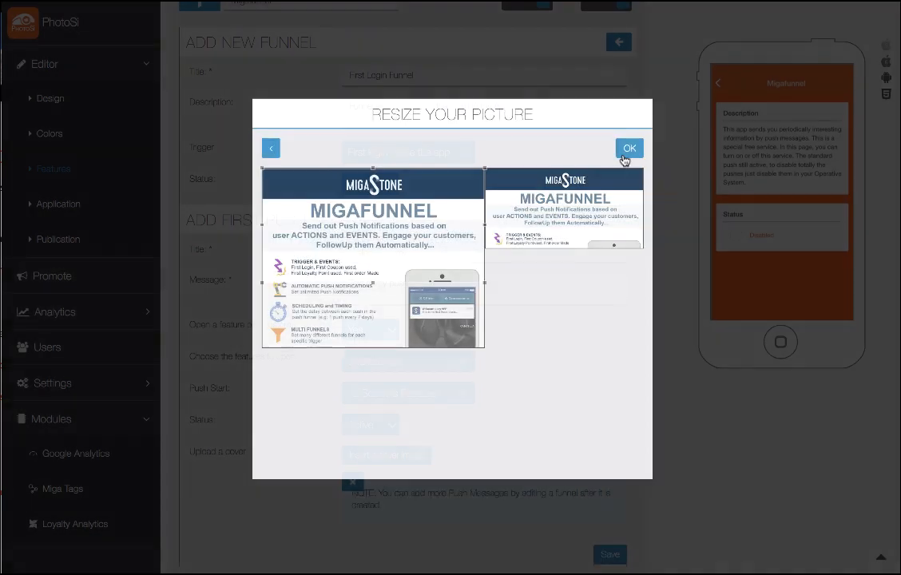
pyautogui.scroll(-1, 414, 502)
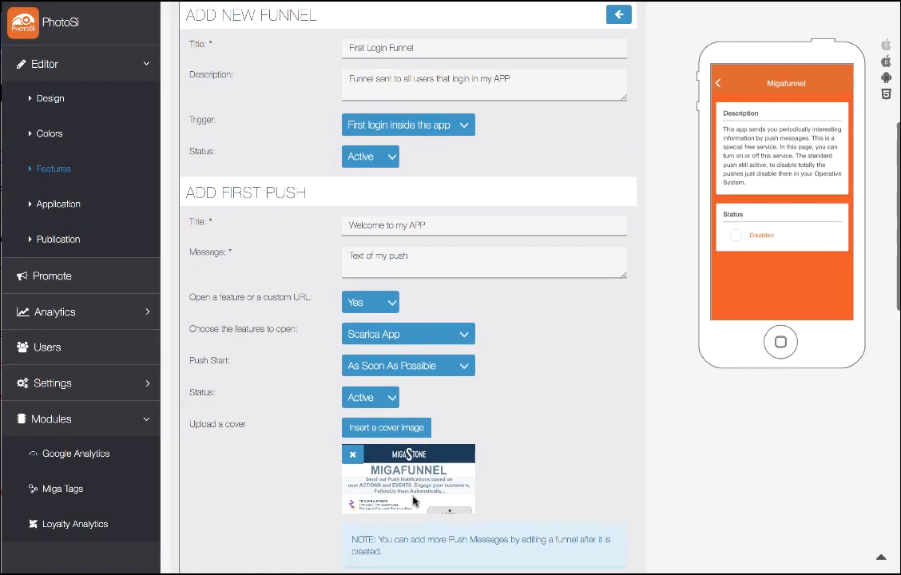
pyautogui.scroll(-3, 413, 502)
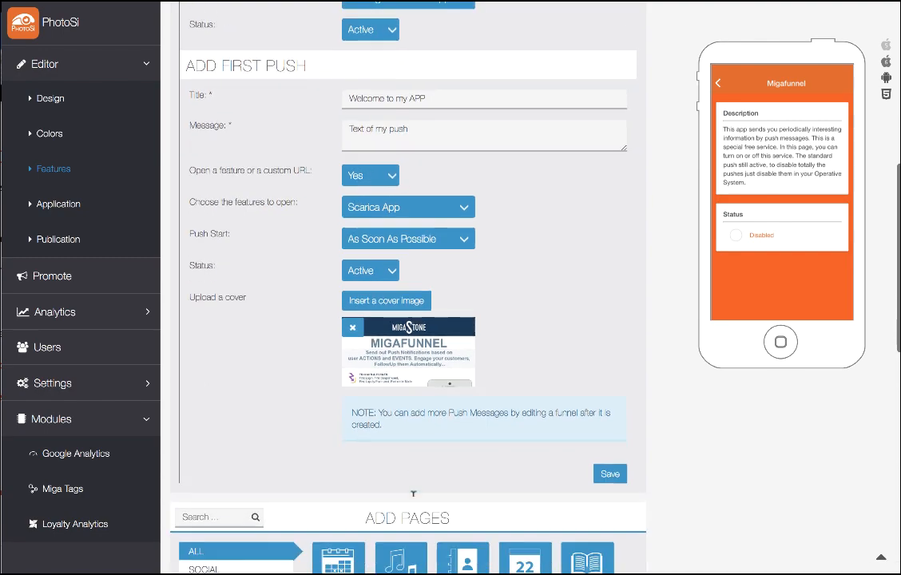
# Save the new funnel and reopen First Login Funnel for editing at its section for adding a new push.
pyautogui.click(609, 474)
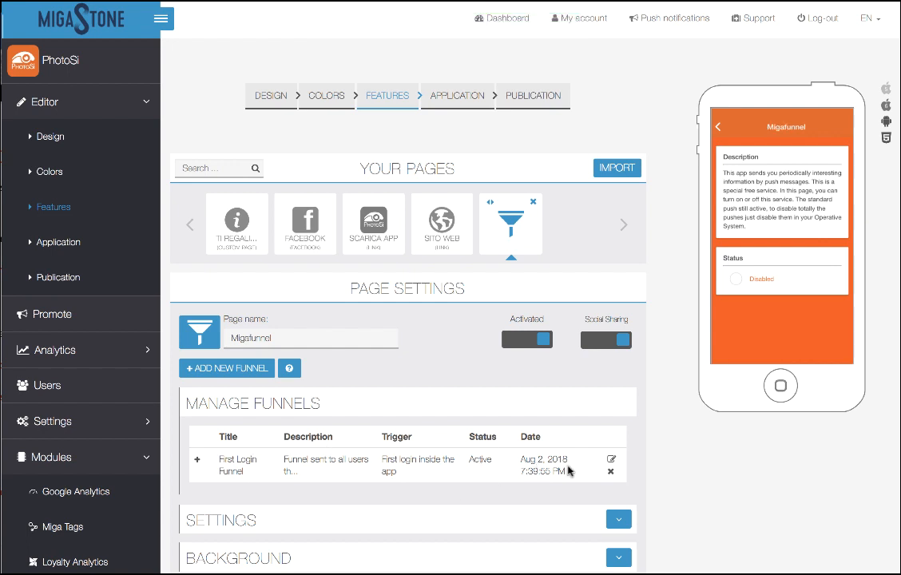
pyautogui.click(611, 459)
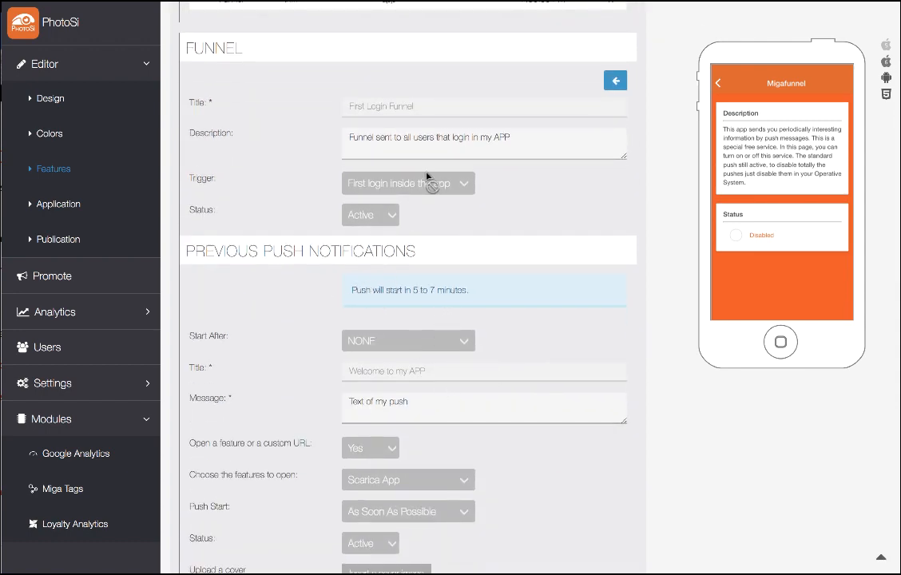
pyautogui.scroll(-2, 412, 318)
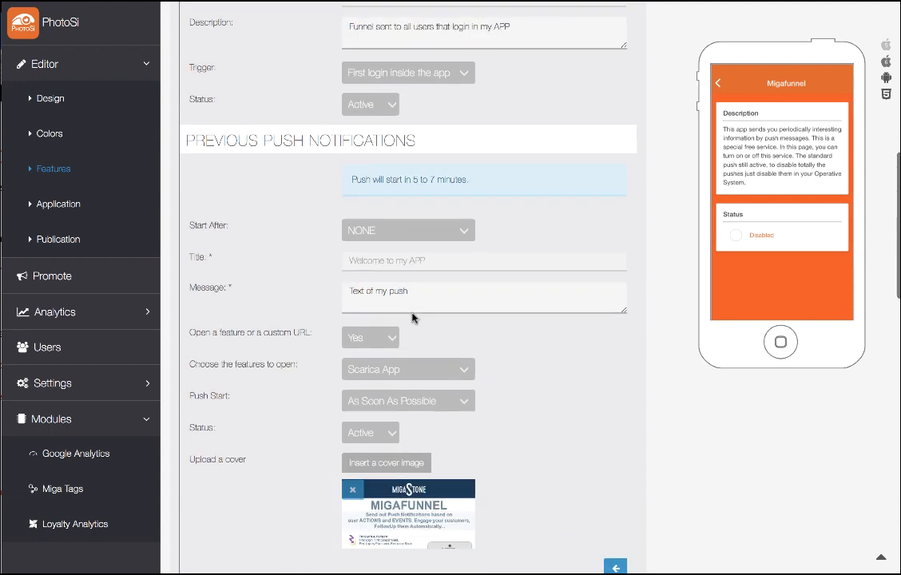
pyautogui.scroll(-6, 413, 318)
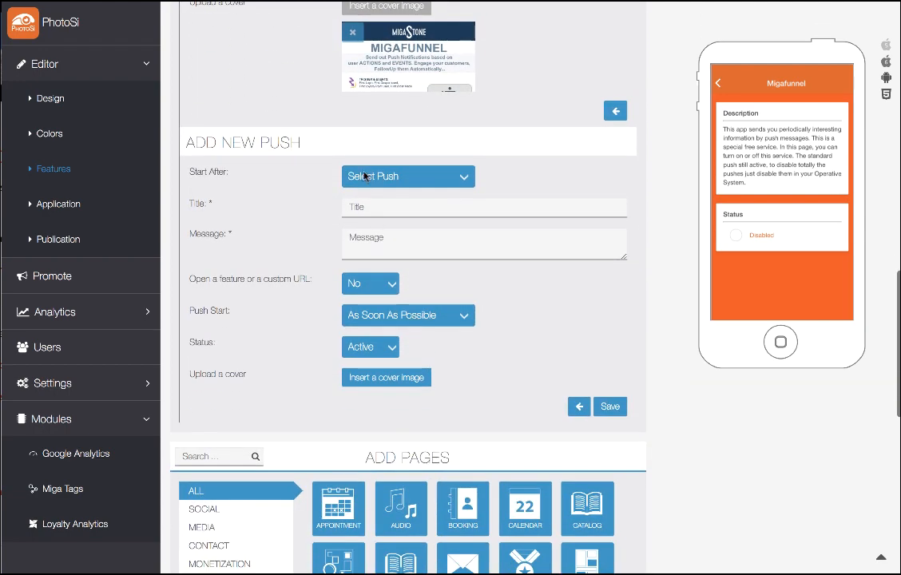
# Set a new push to start after "Welcome to my APP", with the title "See my loyalty card" and the message "ksbfkasjbsafb".
pyautogui.click(364, 175)
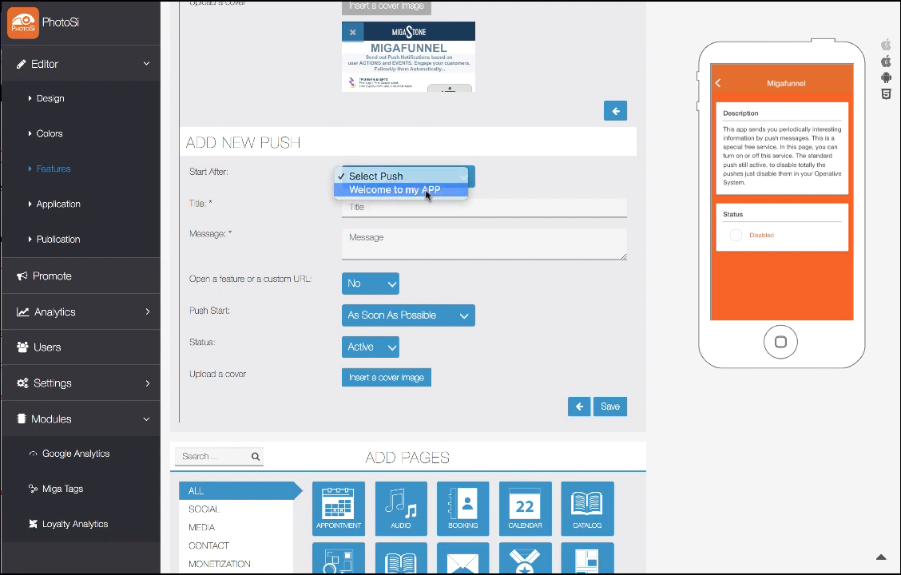
pyautogui.click(427, 193)
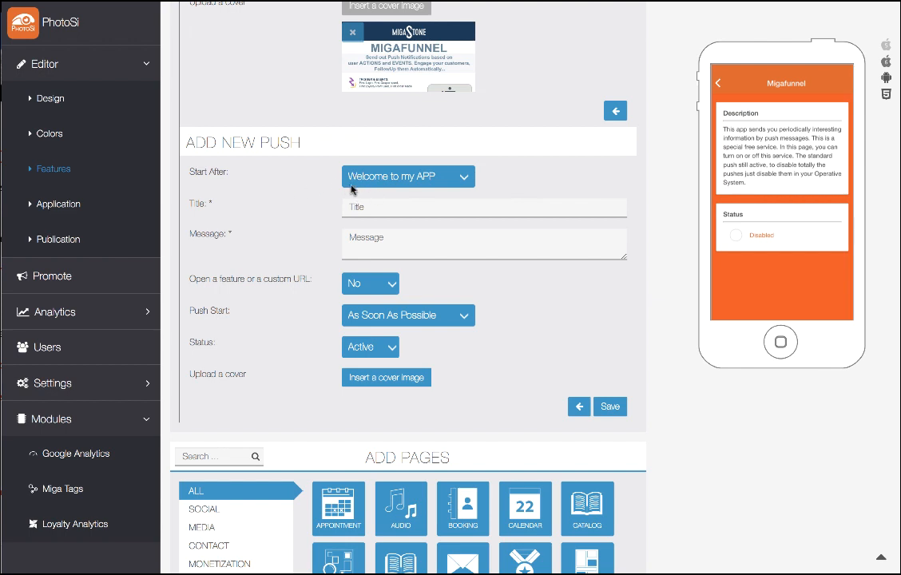
pyautogui.click(428, 179)
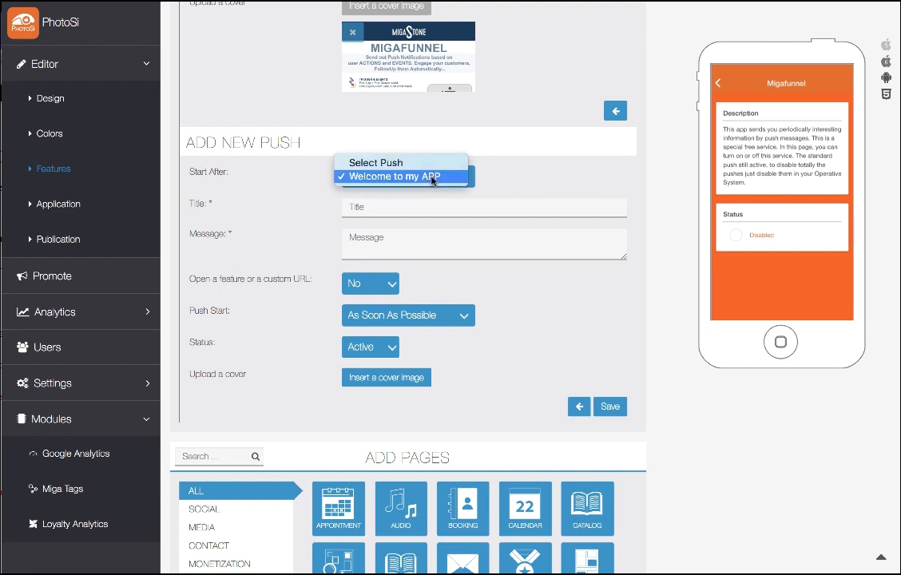
pyautogui.click(432, 177)
pyautogui.click(401, 205)
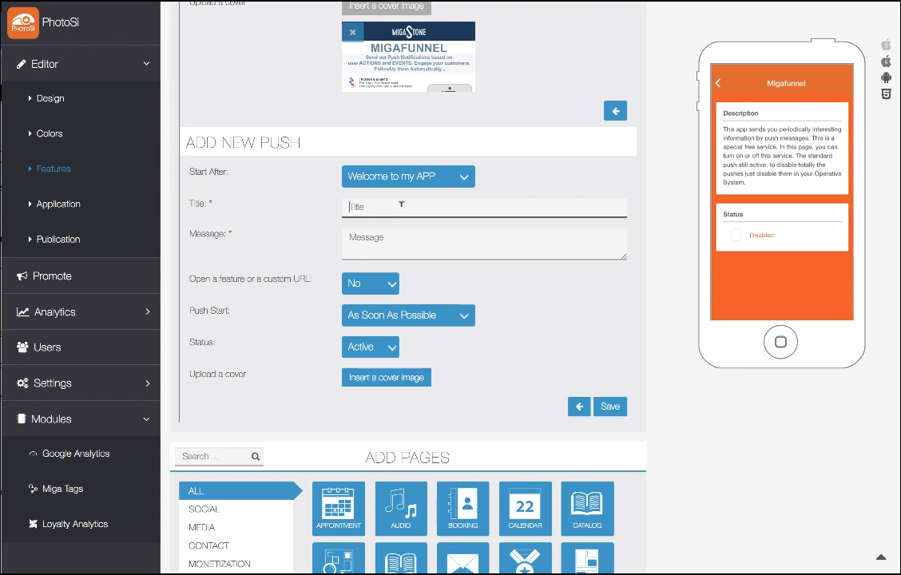
pyautogui.write('See my loyalty card')
pyautogui.click(374, 241)
pyautogui.write('ksbfkasjbsafb')
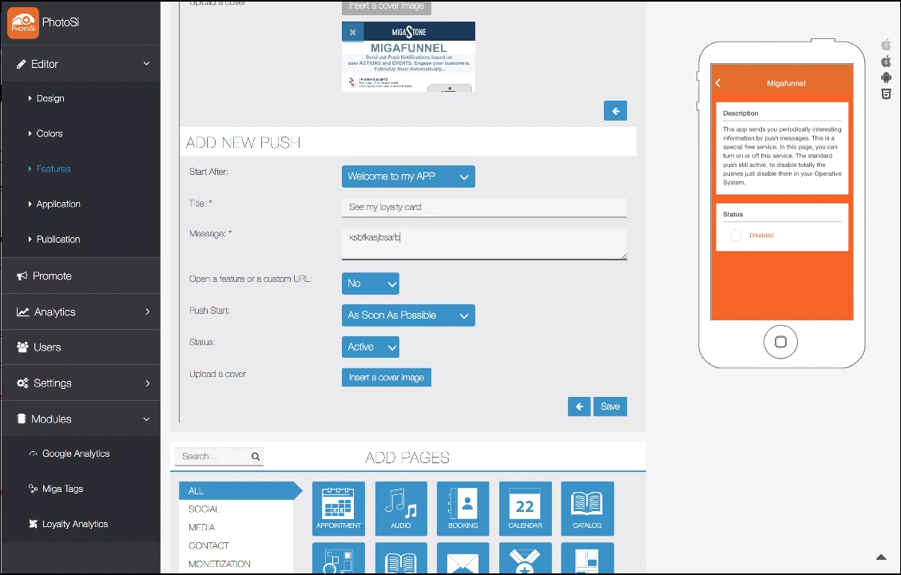
# Set the new push to open the Facebook feature and change its title to "See my facebook".
pyautogui.click(391, 286)
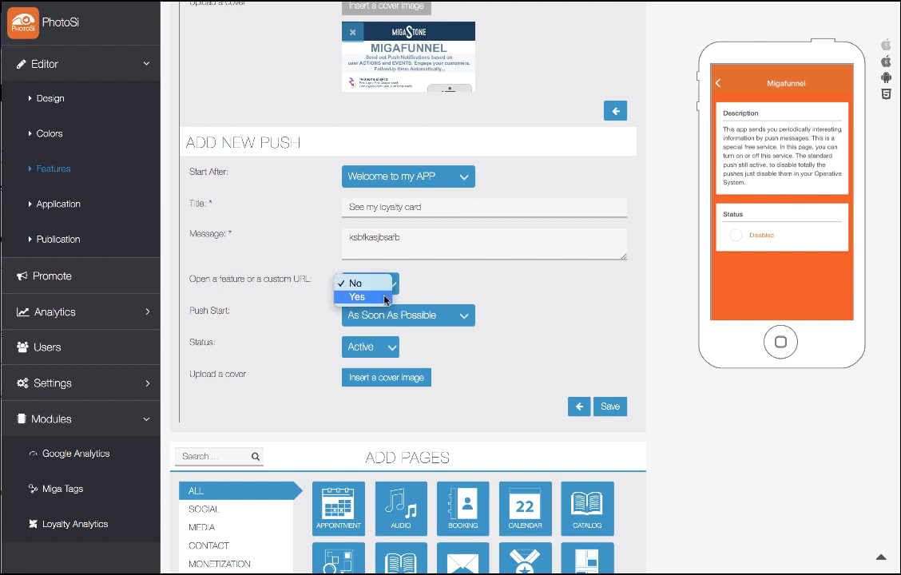
pyautogui.click(382, 296)
pyautogui.click(413, 314)
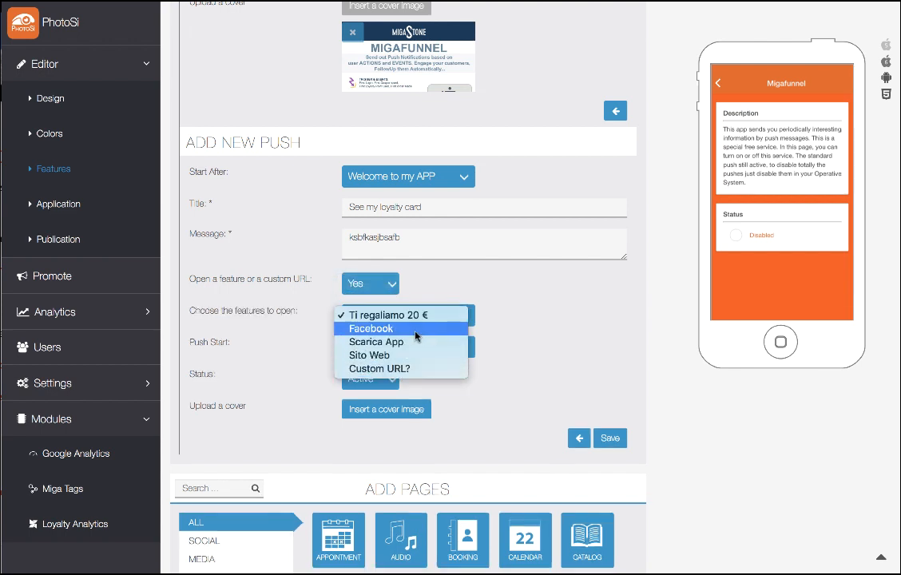
pyautogui.click(376, 328)
pyautogui.moveTo(430, 207); pyautogui.dragTo(387, 207)
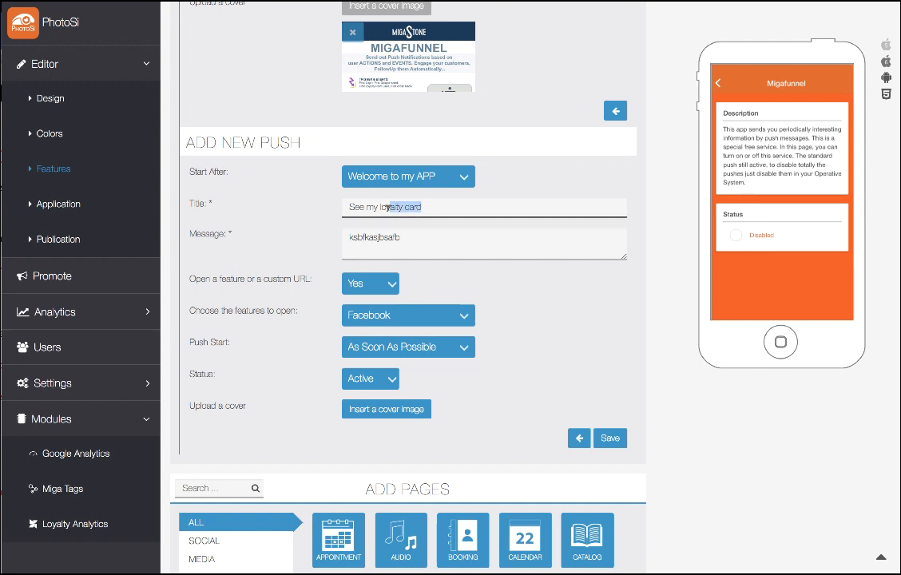
pyautogui.write('facebook')
# Set the push start for "See my facebook" to Days with a delay of 1.
pyautogui.click(374, 347)
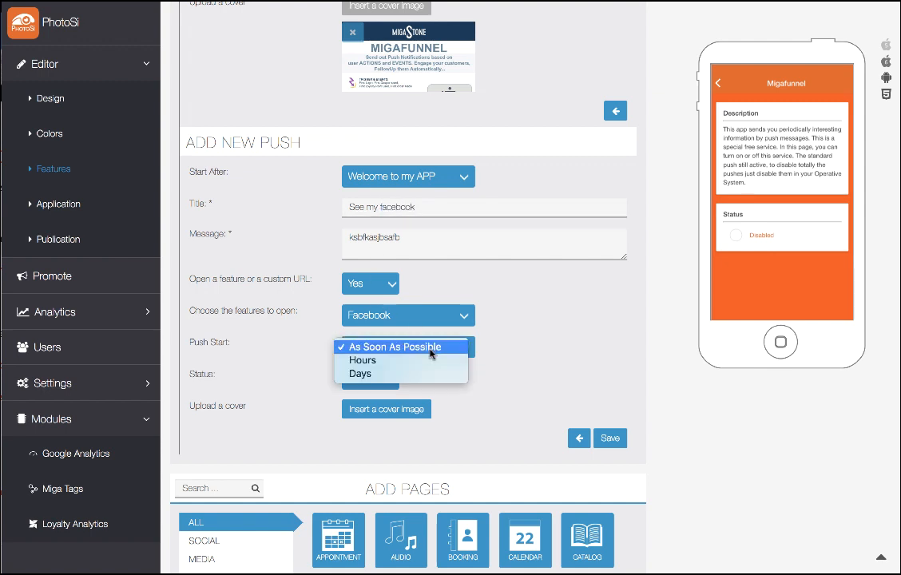
pyautogui.click(426, 373)
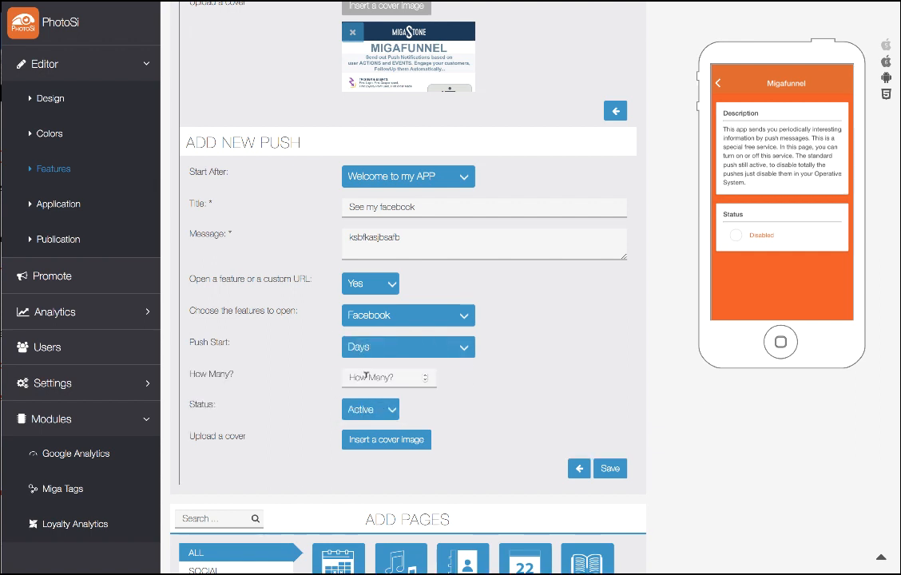
pyautogui.click(426, 376)
pyautogui.write('1')
pyautogui.click(452, 403)
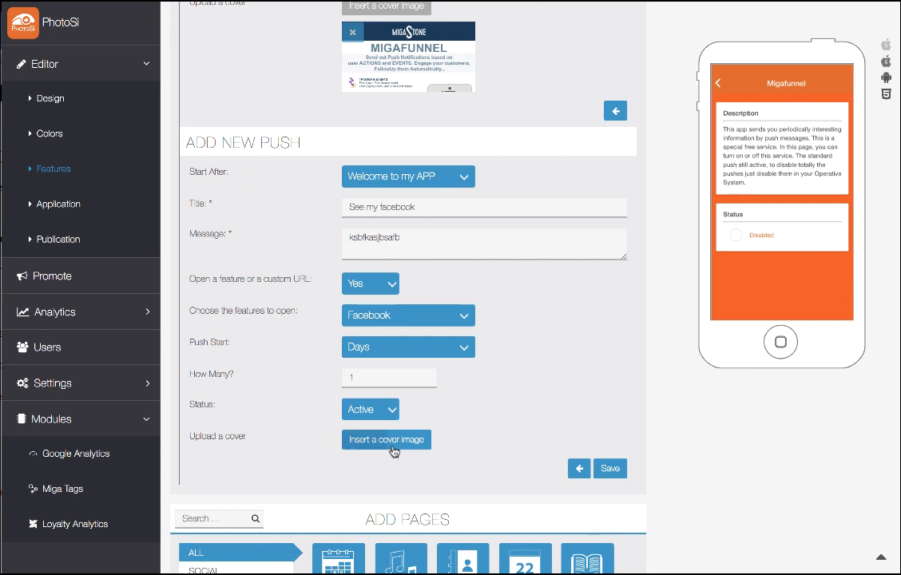
# Upload migafunnel.jpg from the Scrivania folder as the push cover with the default crop, and save the push.
pyautogui.click(392, 440)
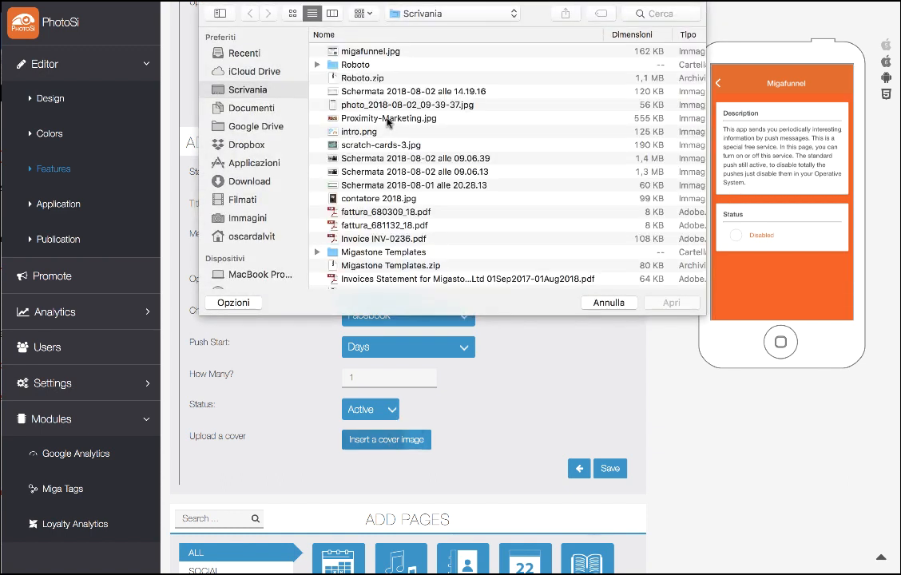
pyautogui.doubleClick(371, 51)
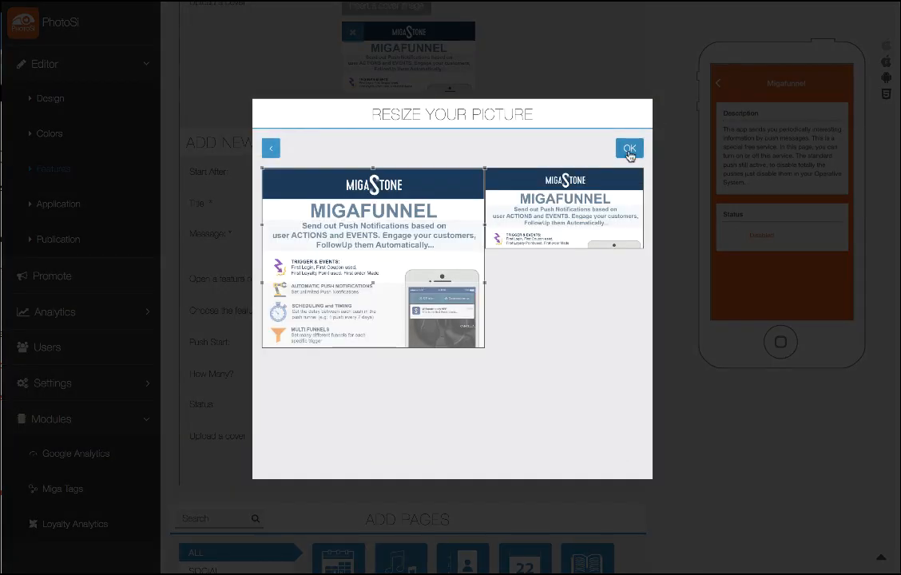
pyautogui.click(629, 153)
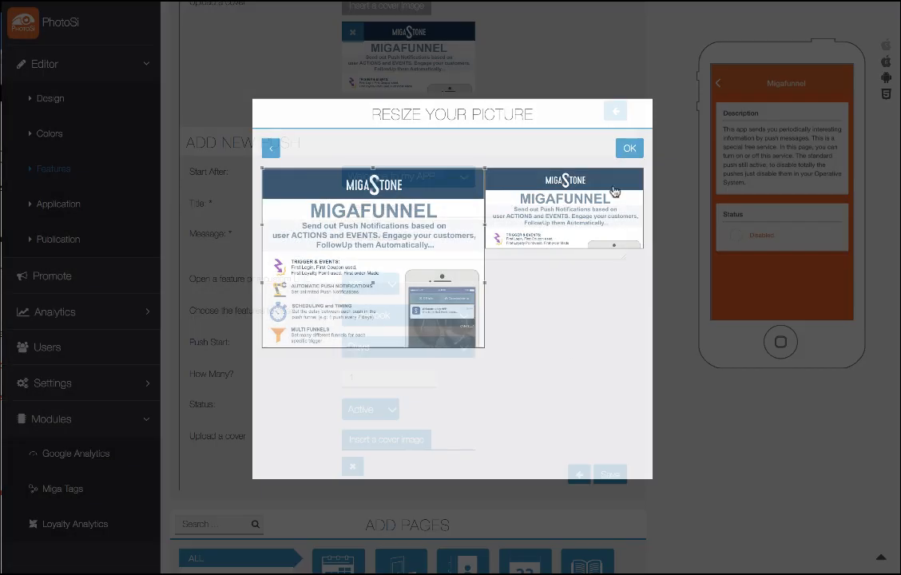
pyautogui.click(606, 550)
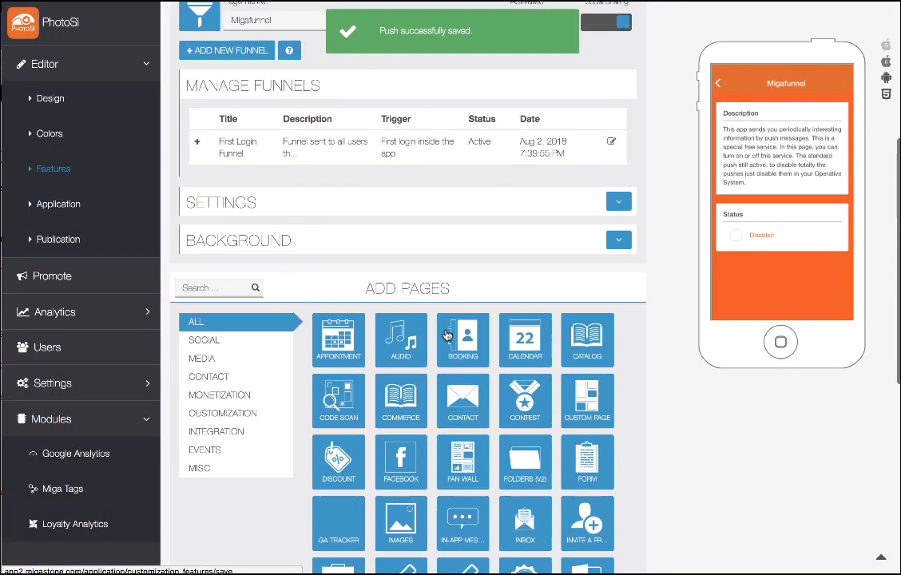
# Reopen First Login Funnel for editing and review the saved settings of the "See my facebook" push.
pyautogui.click(612, 158)
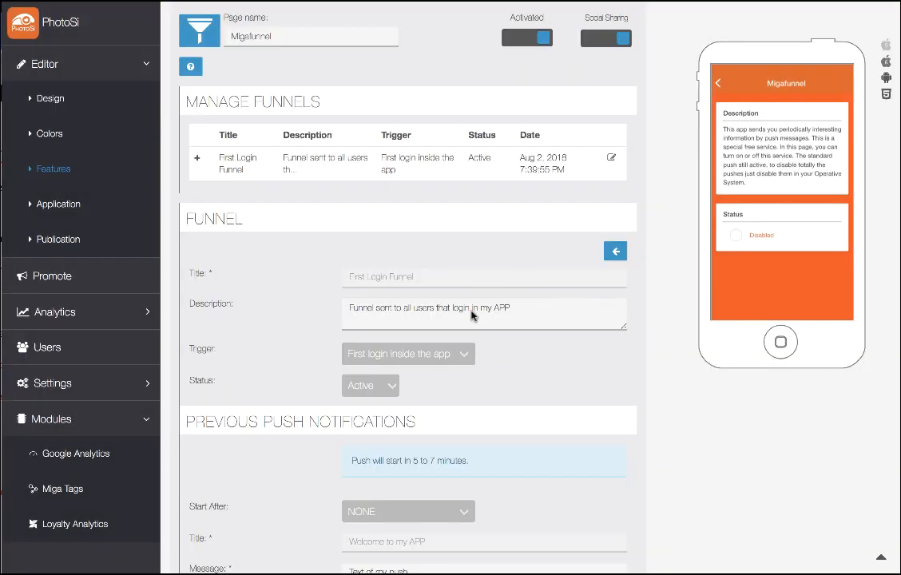
pyautogui.scroll(-10, 472, 319)
pyautogui.scroll(-6, 471, 322)
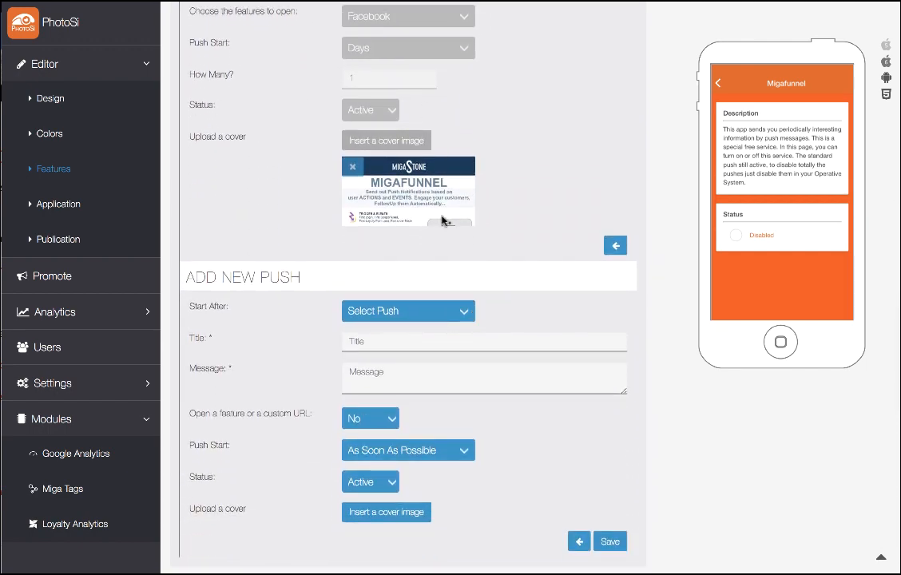
pyautogui.scroll(4, 479, 220)
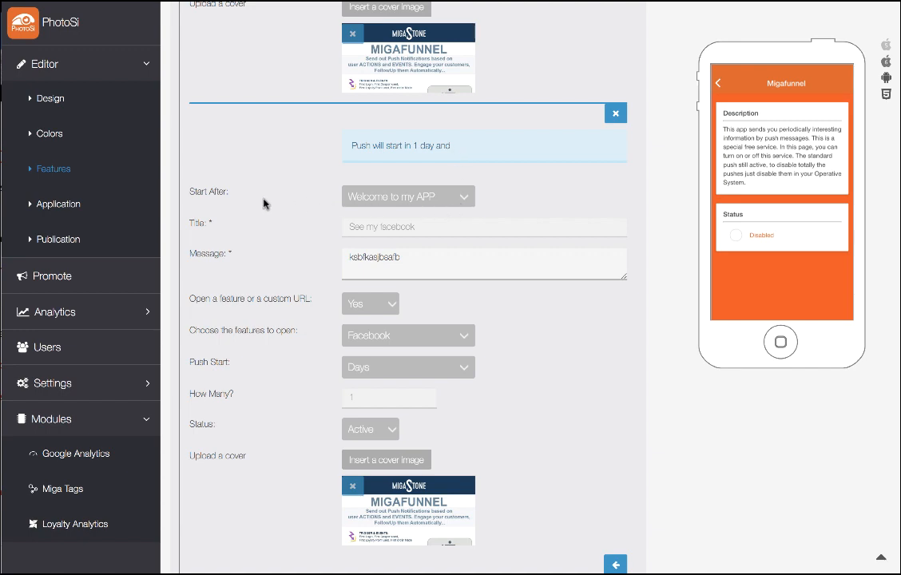
pyautogui.scroll(-5, 505, 328)
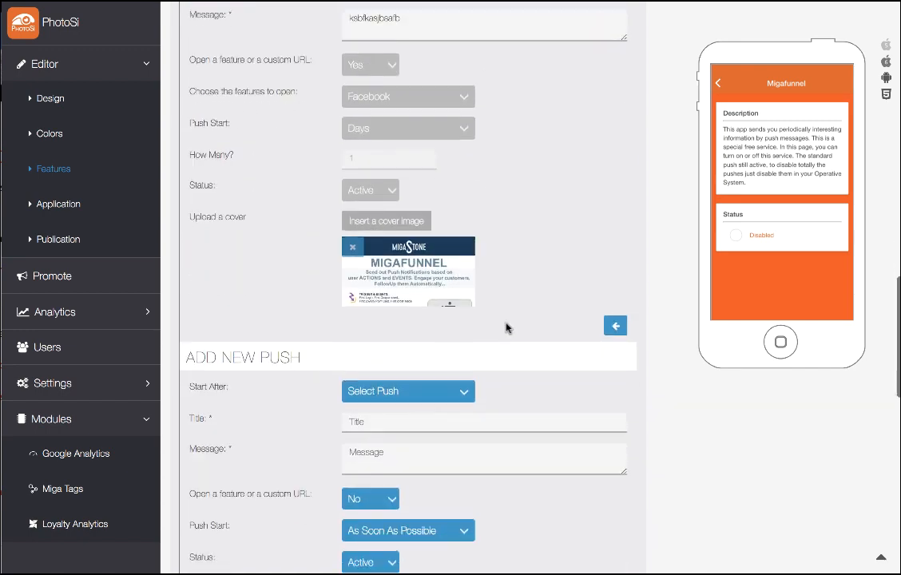
# Choose "See my facebook" as the push after which another new push starts.
pyautogui.click(465, 227)
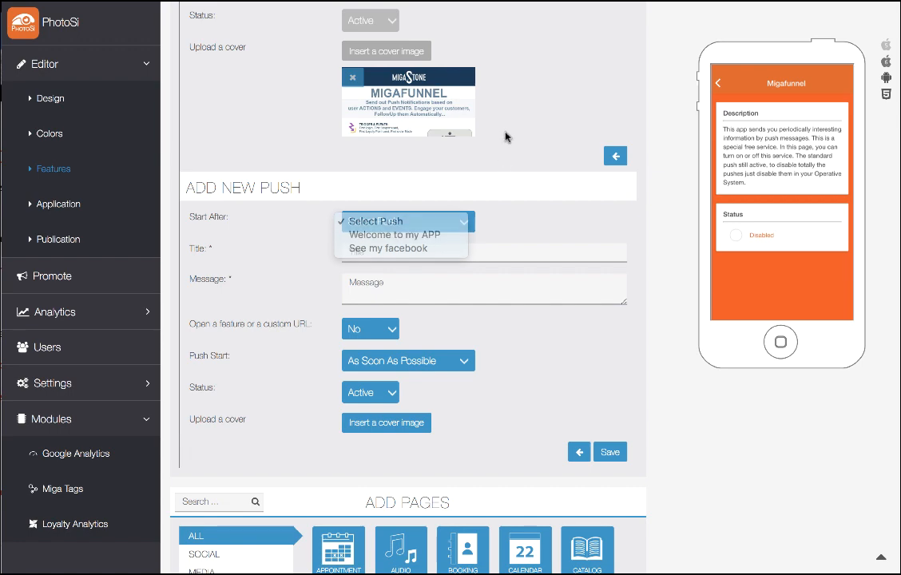
pyautogui.scroll(10, 503, 137)
pyautogui.scroll(-1, 505, 136)
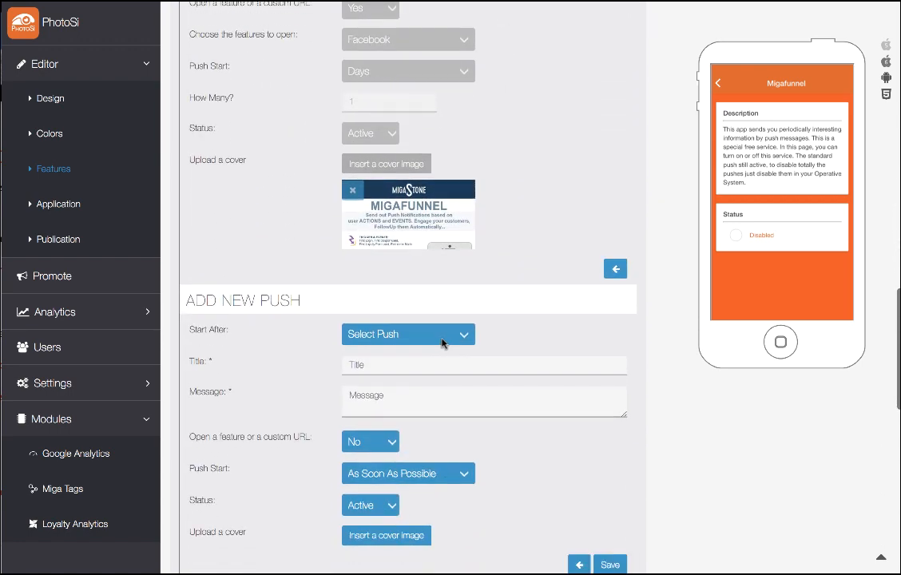
pyautogui.click(459, 335)
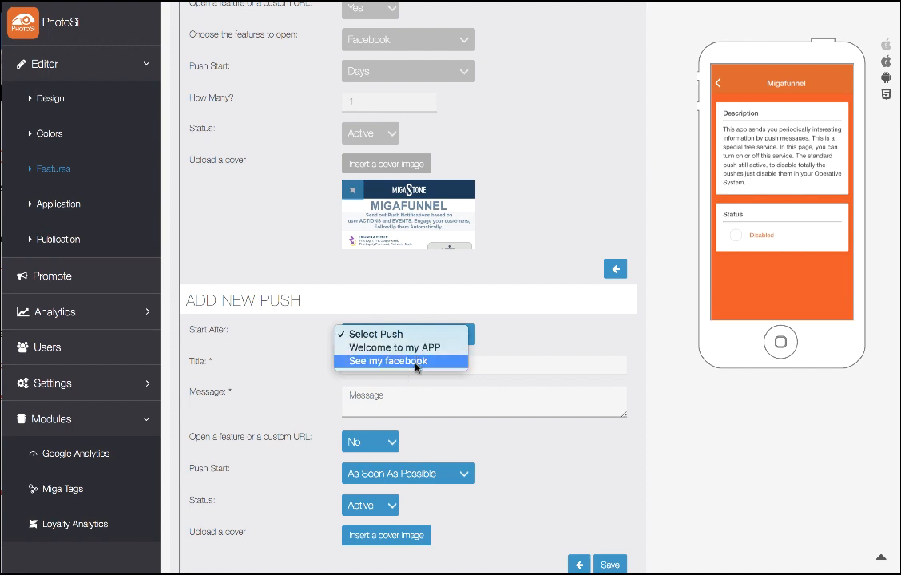
pyautogui.click(371, 363)
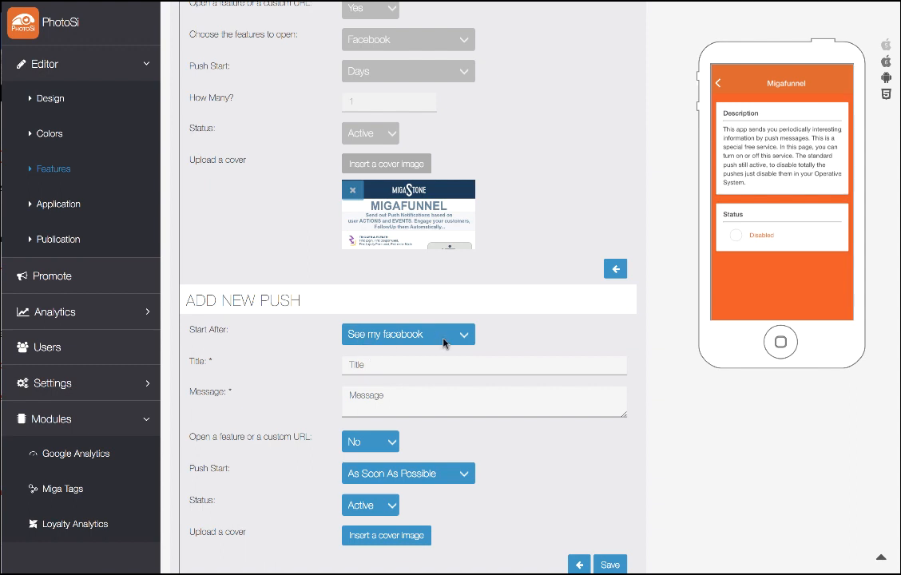
# Set the push start of the new third push to Days.
pyautogui.scroll(-1, 450, 427)
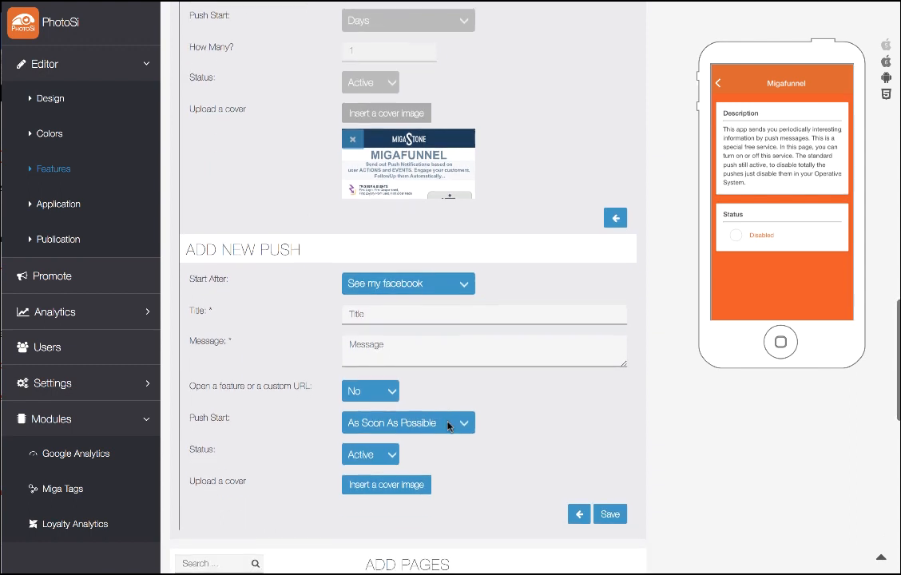
pyautogui.click(449, 427)
pyautogui.click(442, 449)
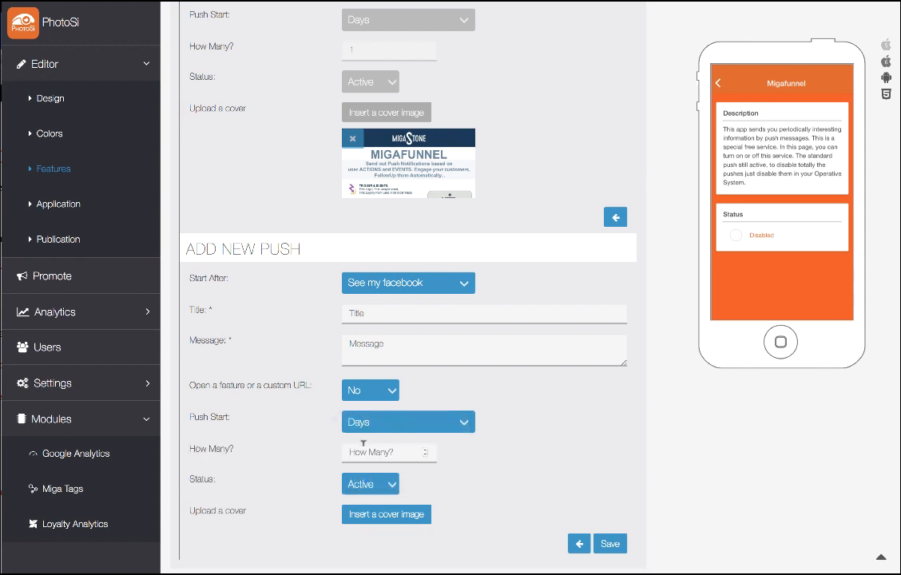
# Make the new third push start after "Welcome to my APP" instead, and check the other available pushes.
pyautogui.click(425, 288)
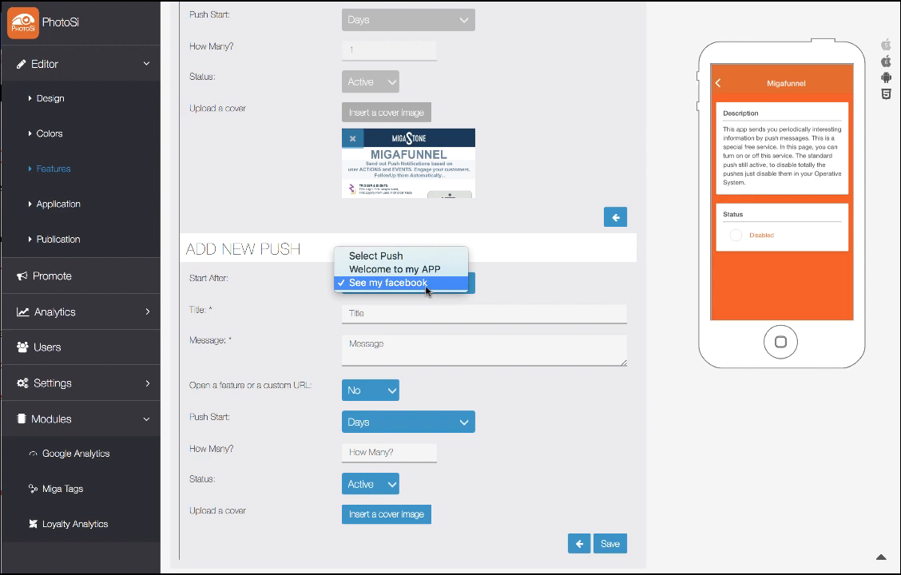
pyautogui.click(428, 269)
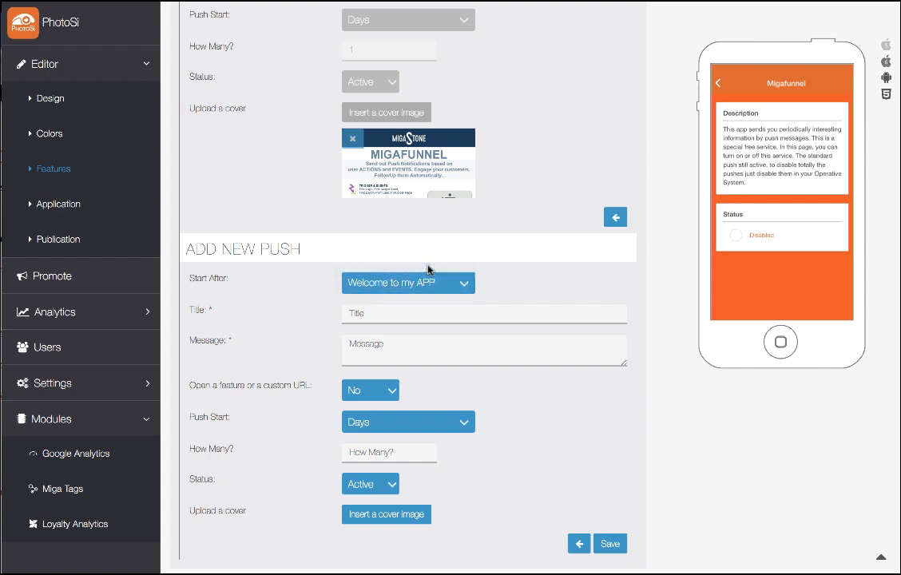
pyautogui.click(428, 292)
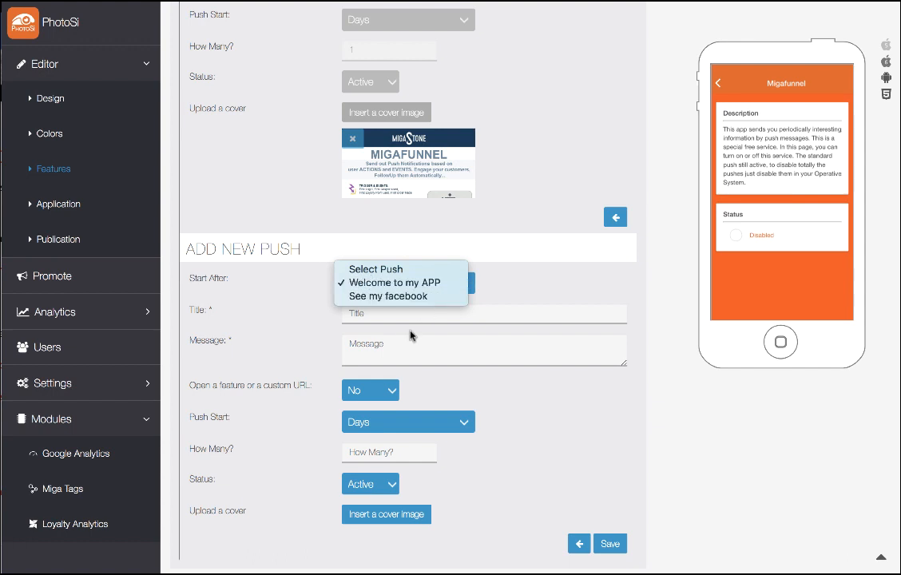
pyautogui.click(469, 382)
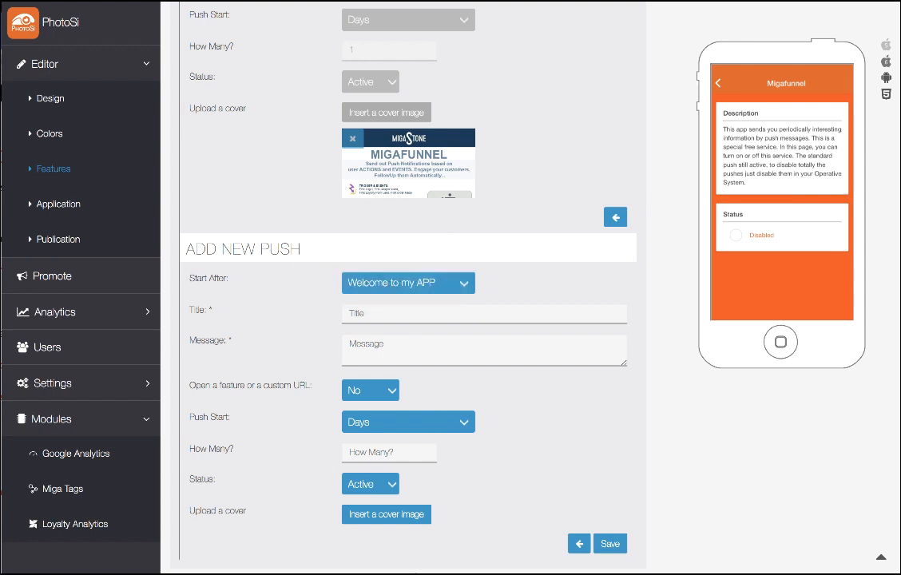
pyautogui.scroll(-2, 346, 427)
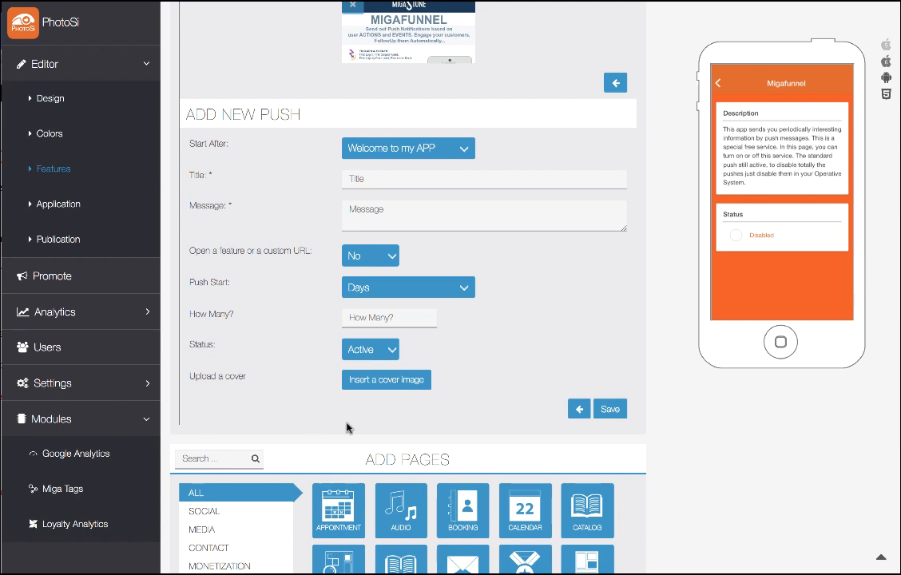
pyautogui.scroll(5, 346, 428)
pyautogui.scroll(5, 428, 385)
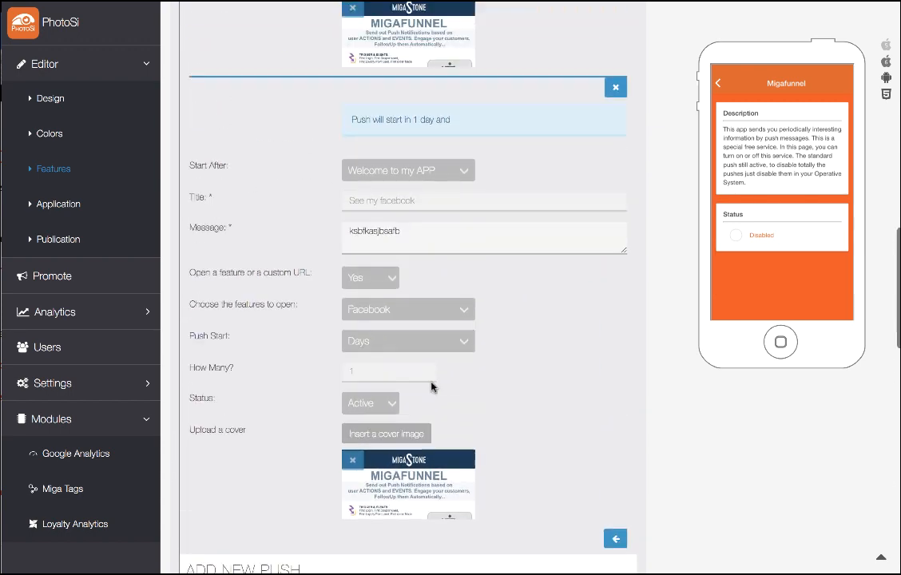
# Look over the saved pushes and settings of First Login Funnel, and leave its editor without saving the new push.
pyautogui.scroll(1, 431, 388)
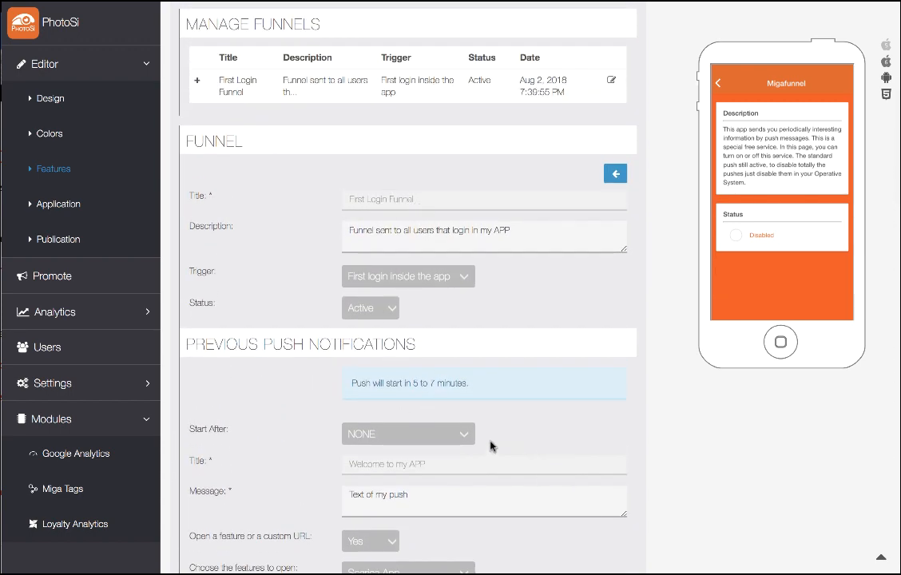
pyautogui.scroll(4, 492, 453)
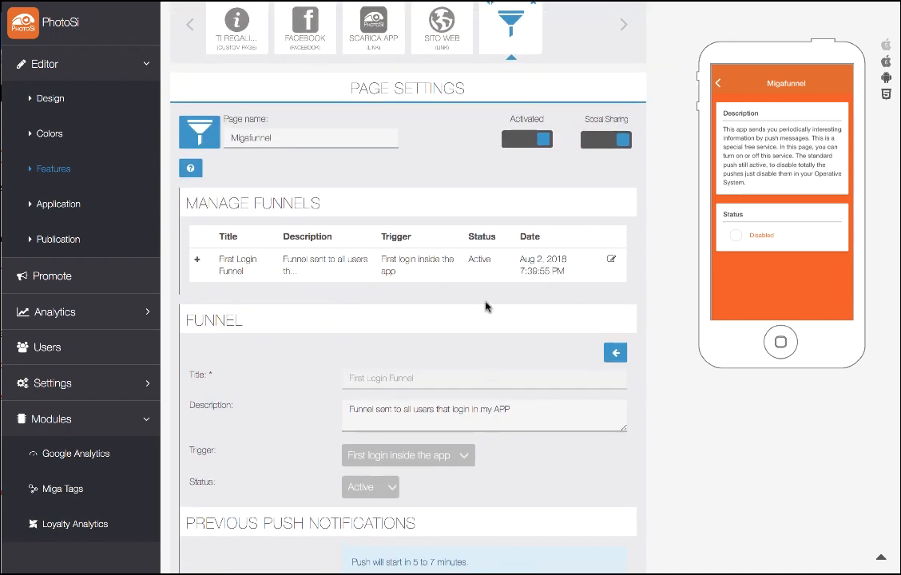
pyautogui.scroll(3, 486, 306)
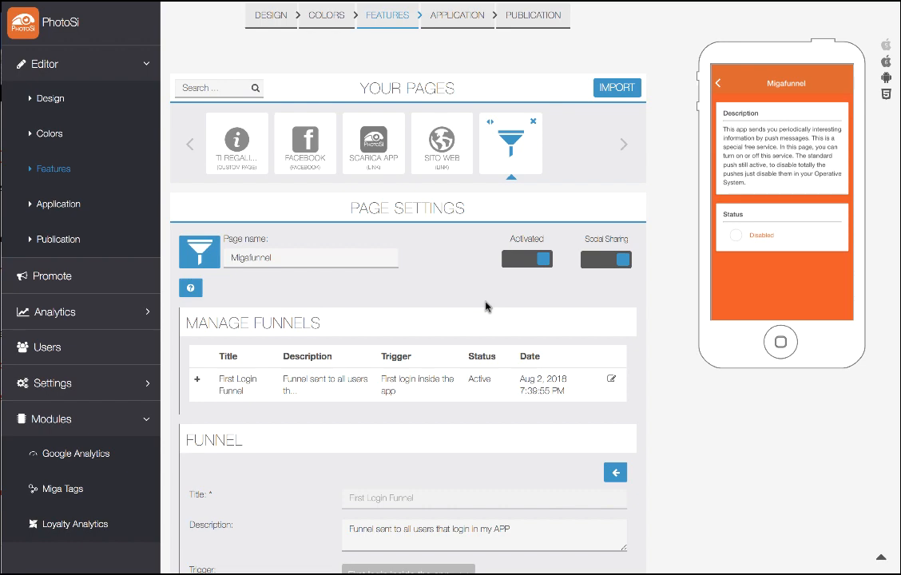
pyautogui.scroll(2, 486, 306)
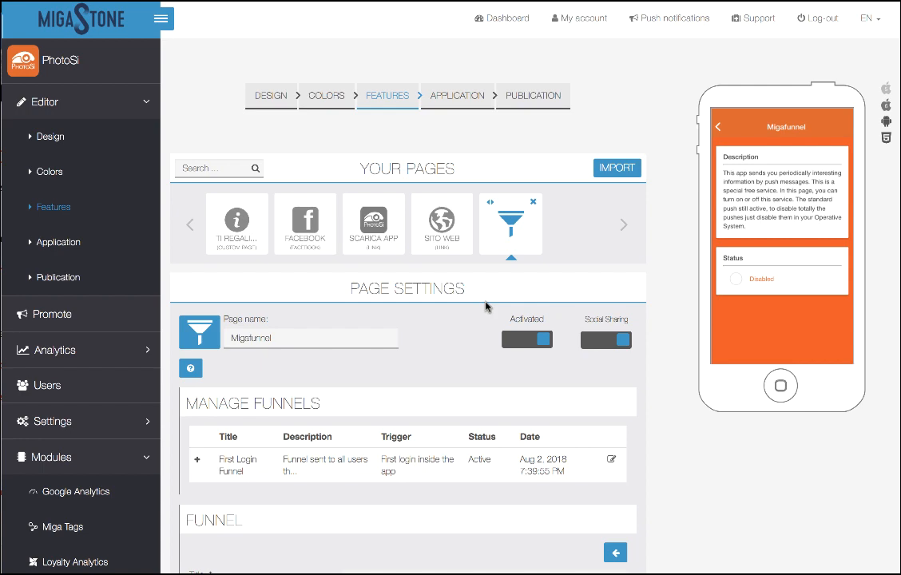
pyautogui.scroll(-2, 302, 368)
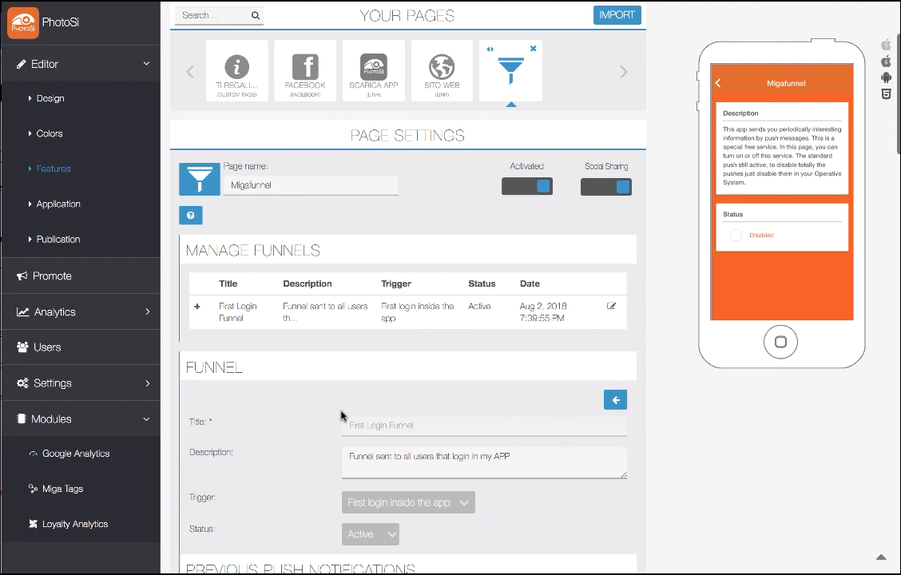
pyautogui.click(615, 399)
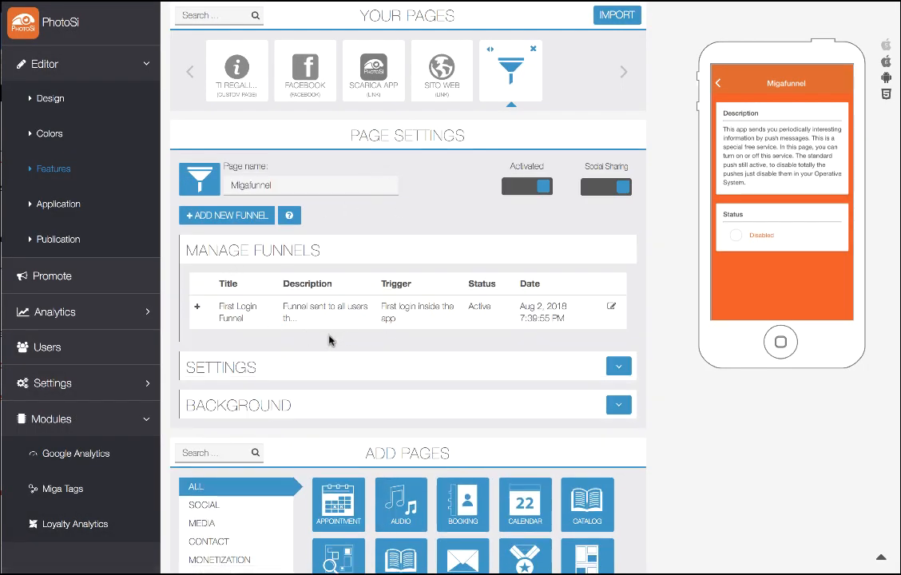
# Start a new funnel to check the available trigger options, and return to the funnel list without saving it.
pyautogui.click(223, 219)
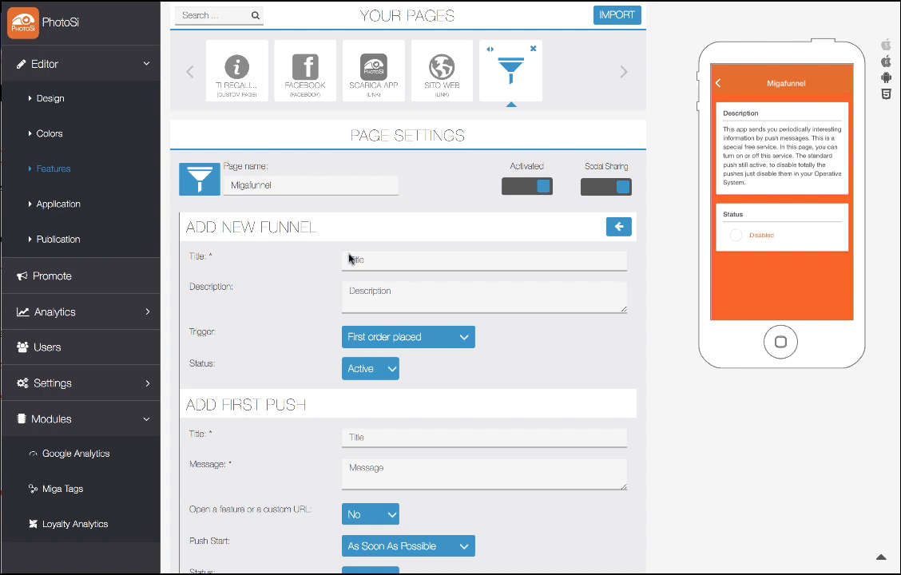
pyautogui.click(451, 341)
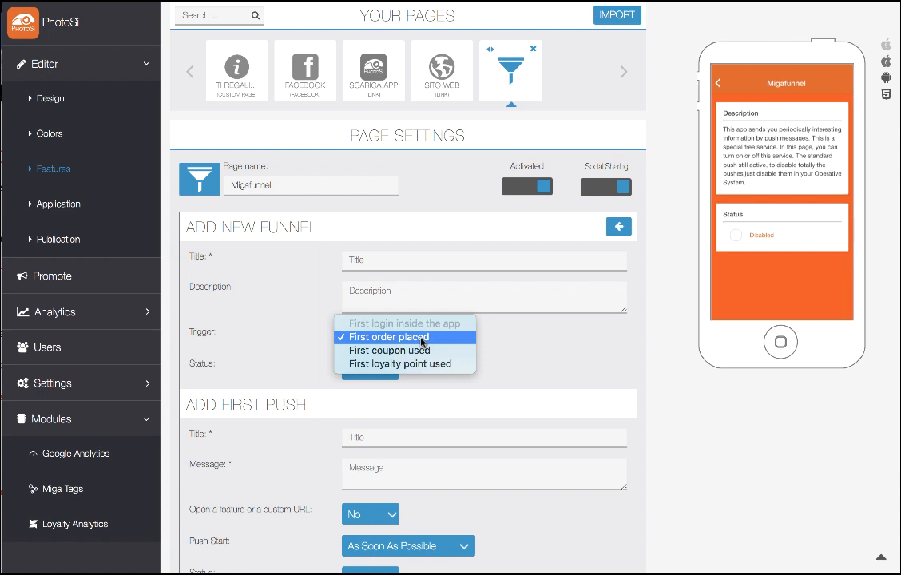
pyautogui.click(578, 362)
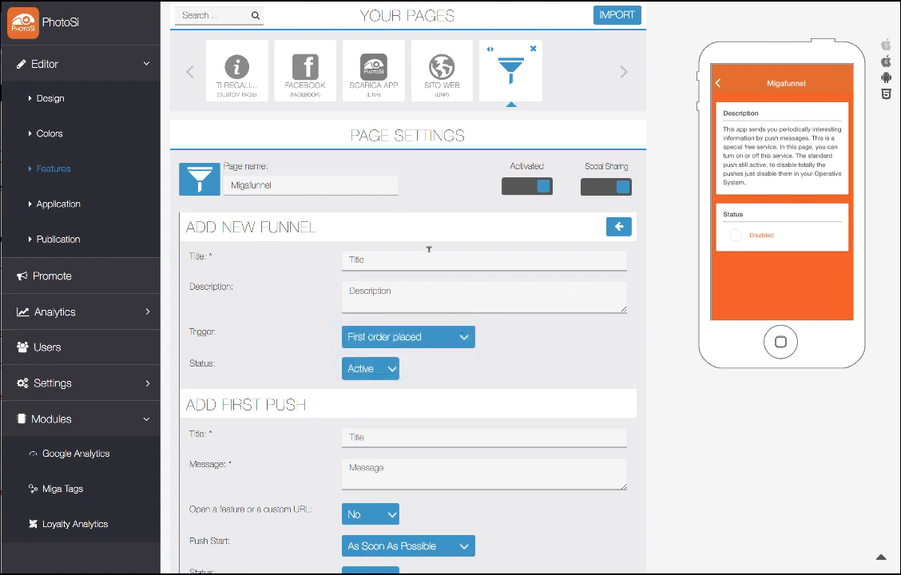
pyautogui.click(617, 229)
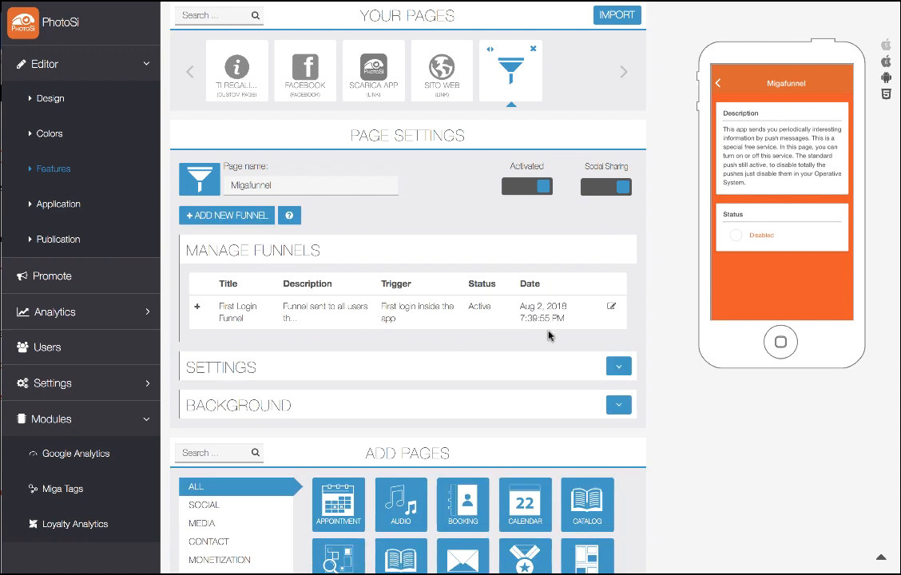
# Reopen First Login Funnel and examine its new push form, previous push notifications and general funnel settings.
pyautogui.click(610, 307)
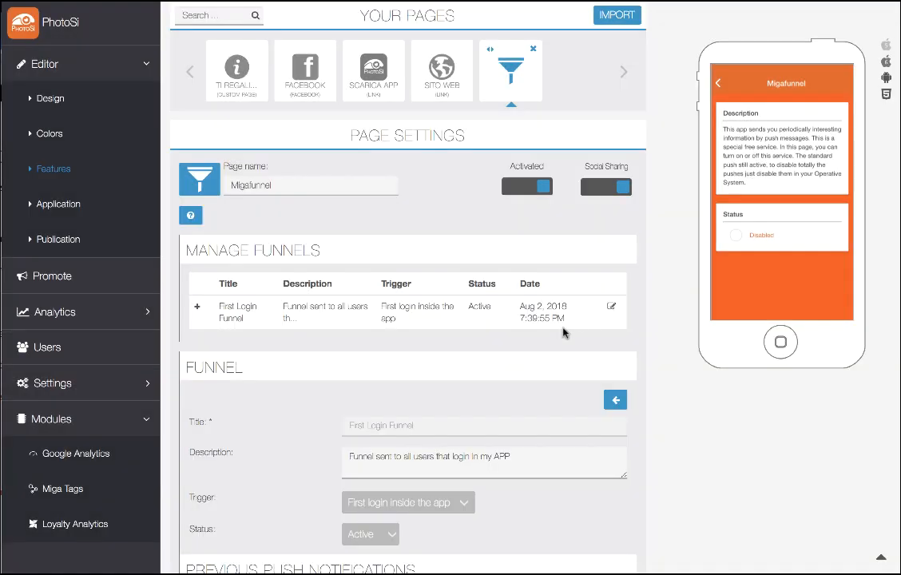
pyautogui.scroll(-15, 533, 379)
pyautogui.scroll(-3, 533, 383)
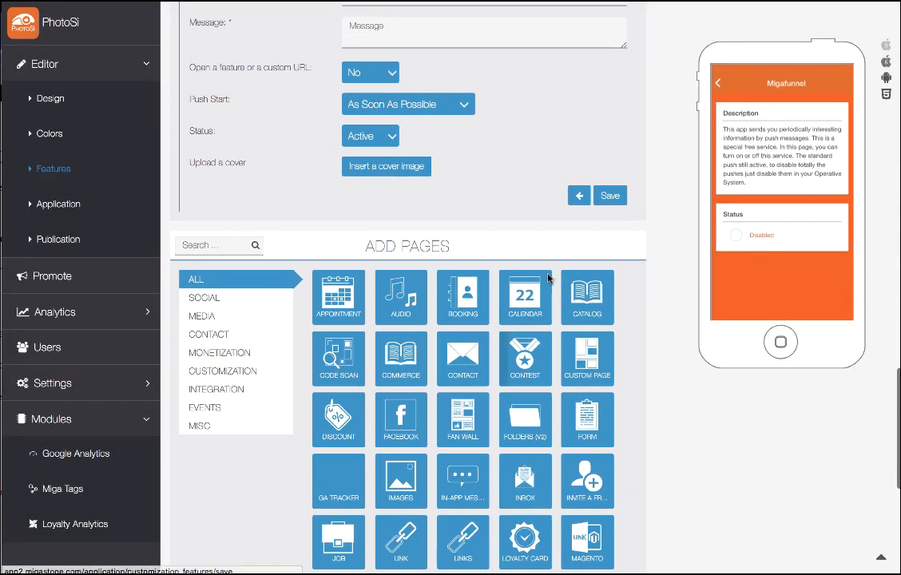
pyautogui.scroll(6, 455, 217)
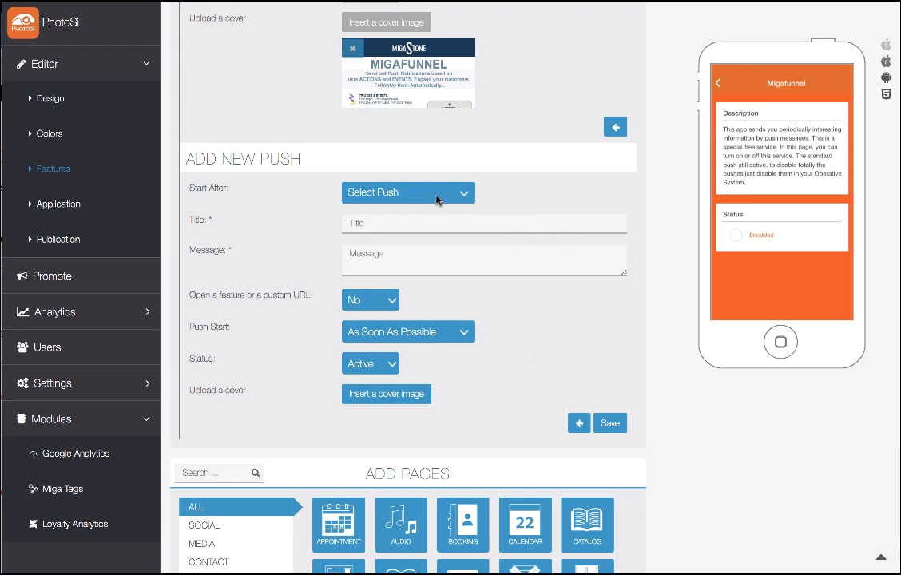
pyautogui.scroll(5, 575, 423)
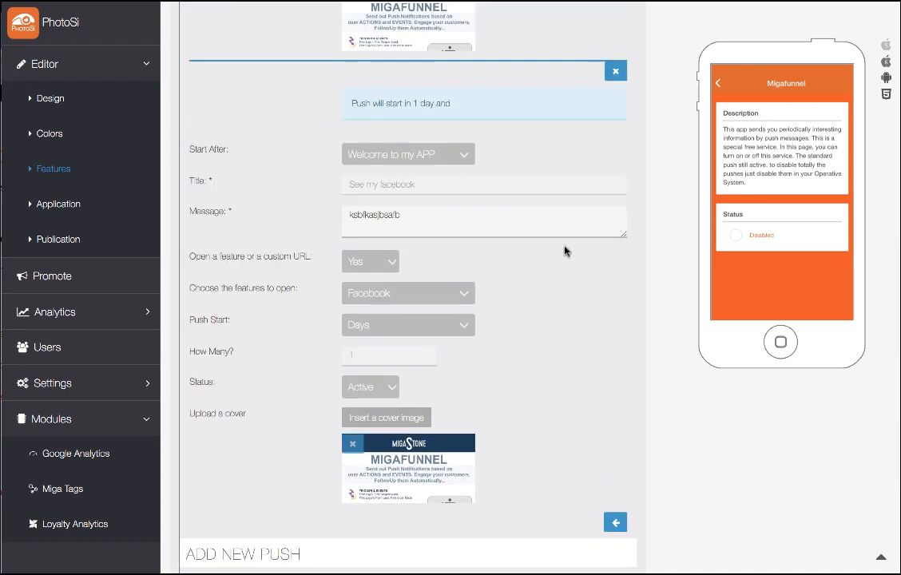
pyautogui.scroll(5, 577, 251)
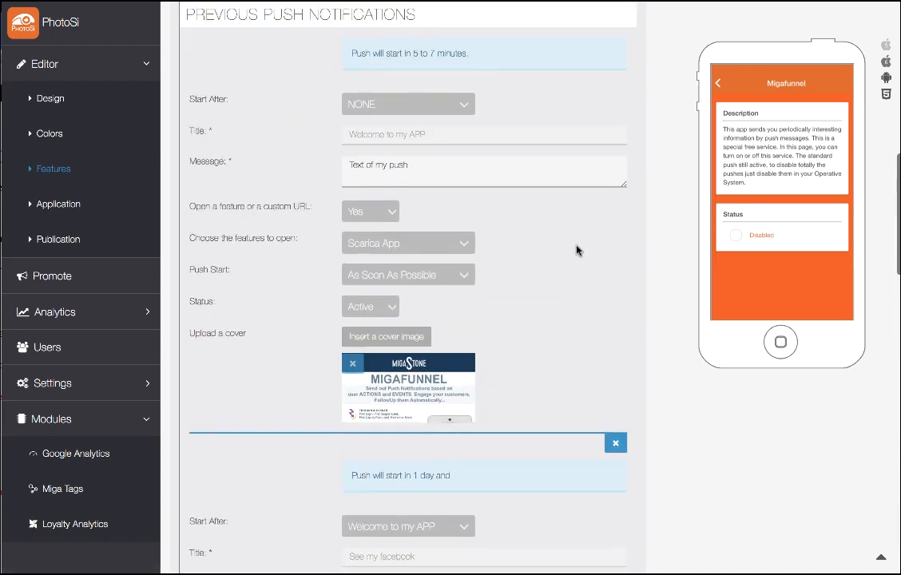
pyautogui.scroll(3, 583, 207)
pyautogui.scroll(3, 582, 268)
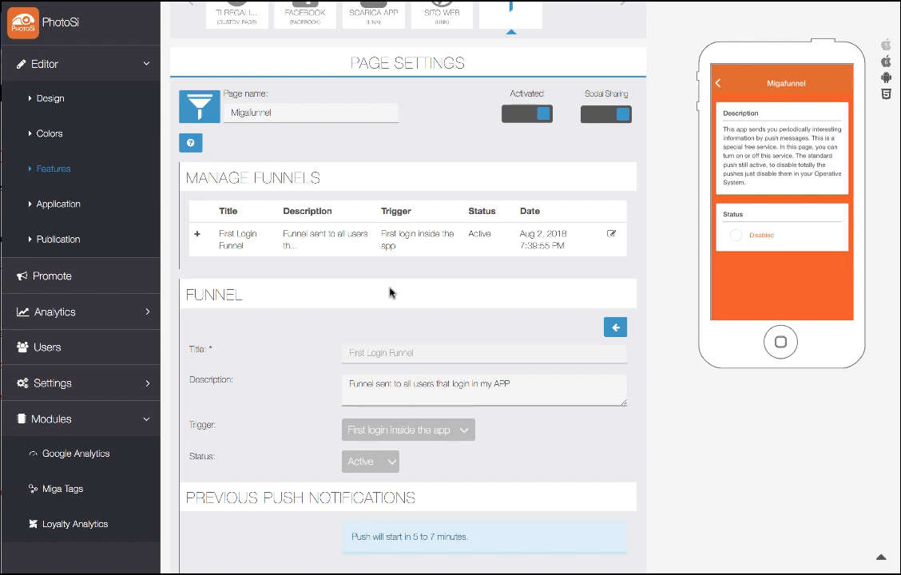
pyautogui.scroll(3, 389, 292)
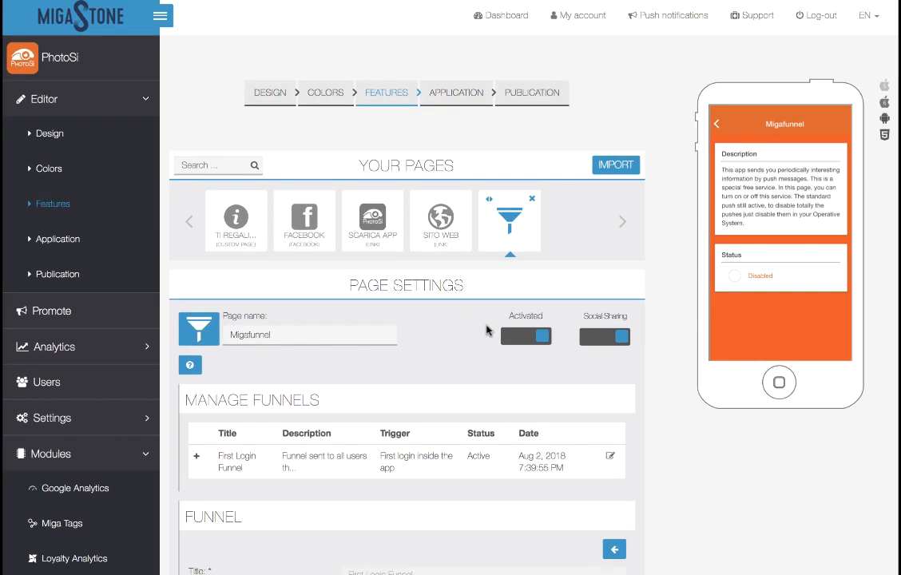